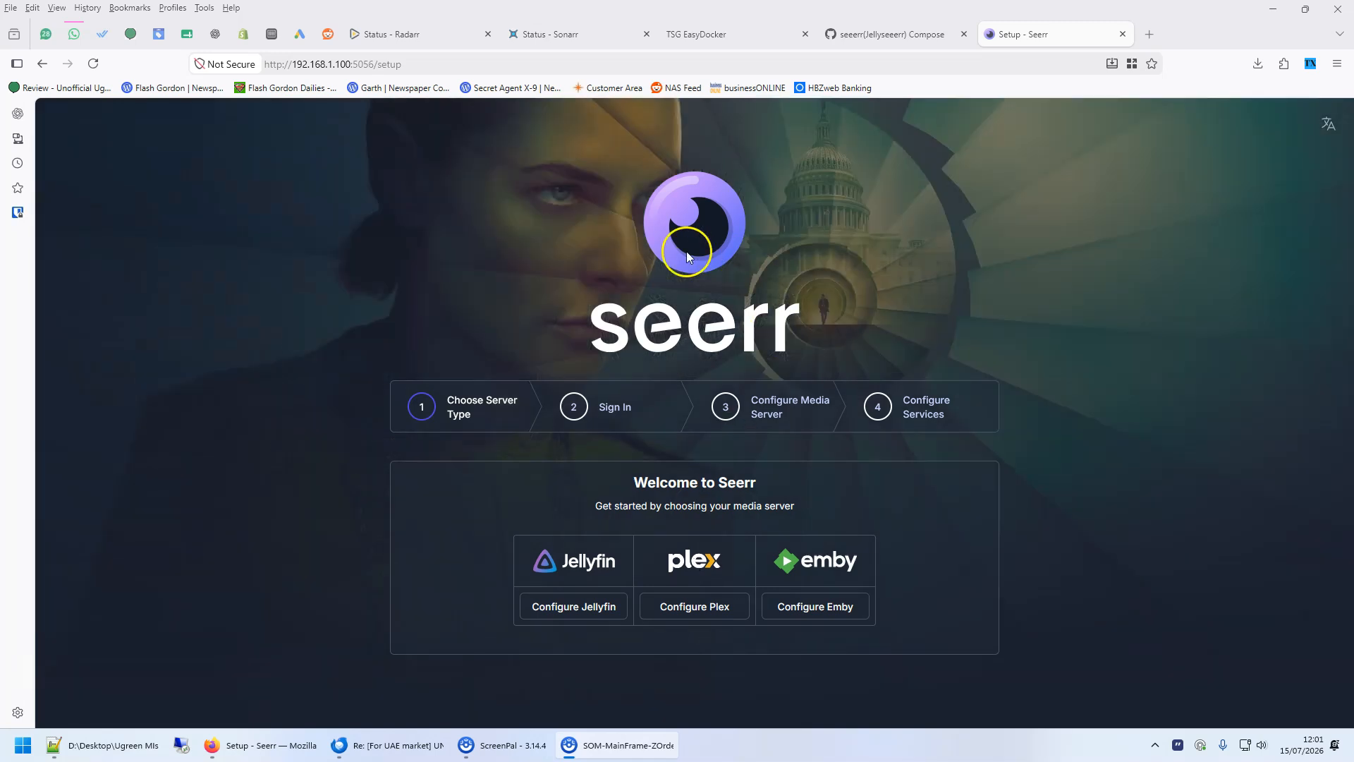
- Open the seerr recipe in EasyDocker and review its app port and config folder settings
left_click(715, 42)
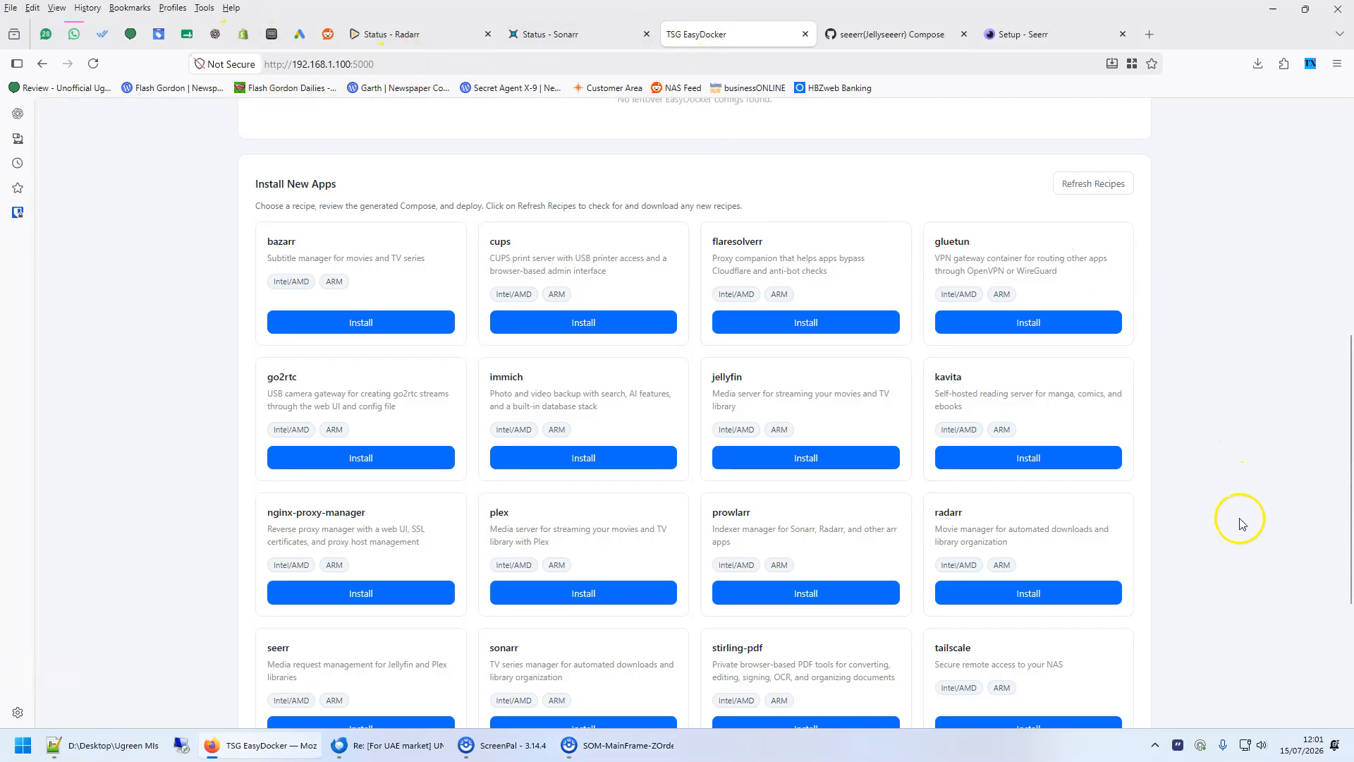
scroll(1241, 523, "down", 1)
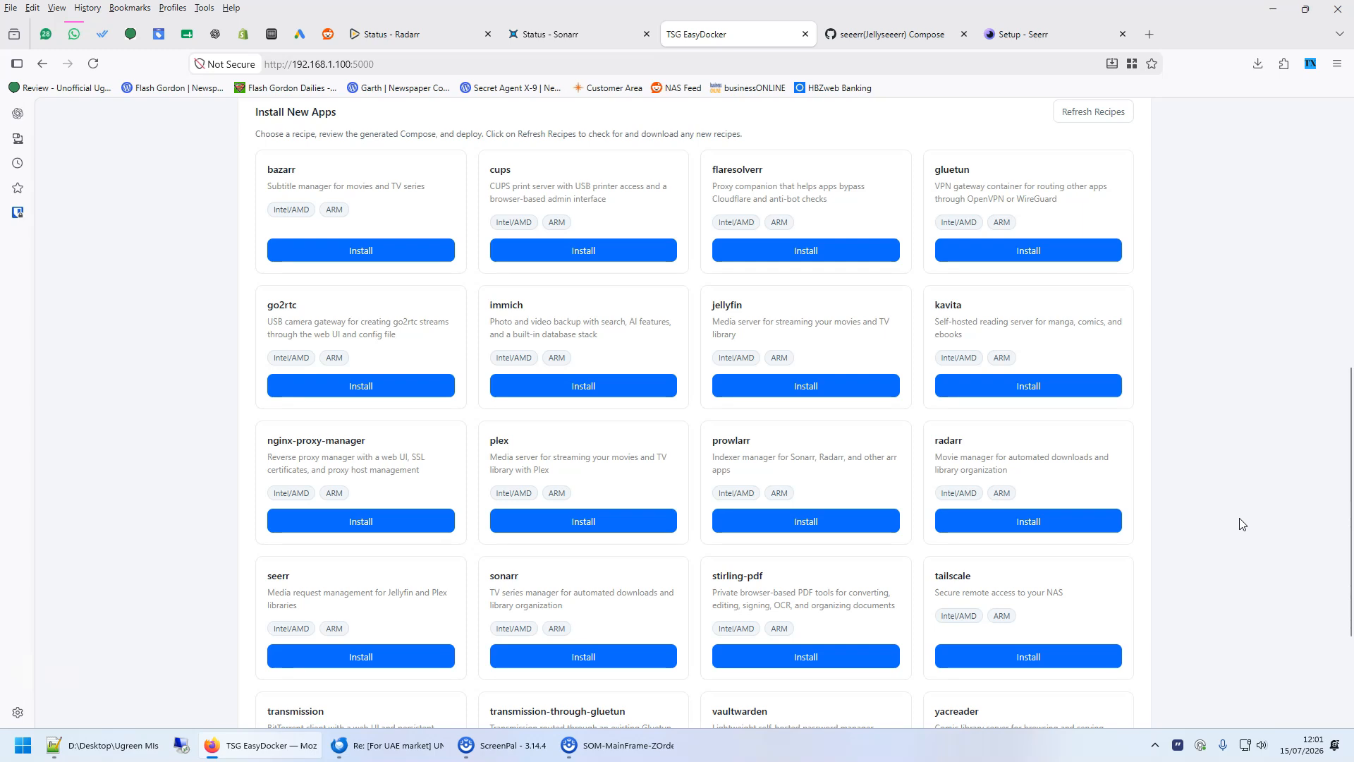
scroll(1242, 524, "down", 3)
left_click(356, 474)
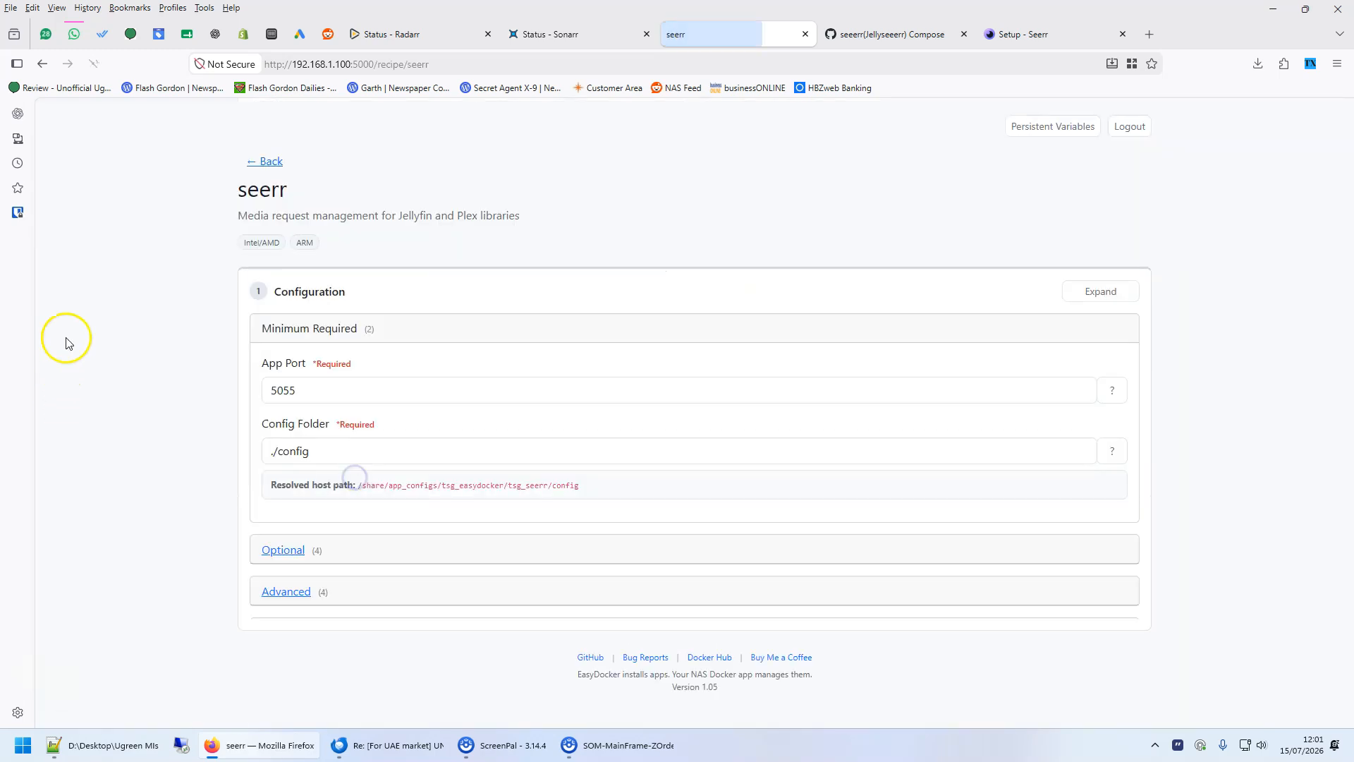
left_click(334, 389)
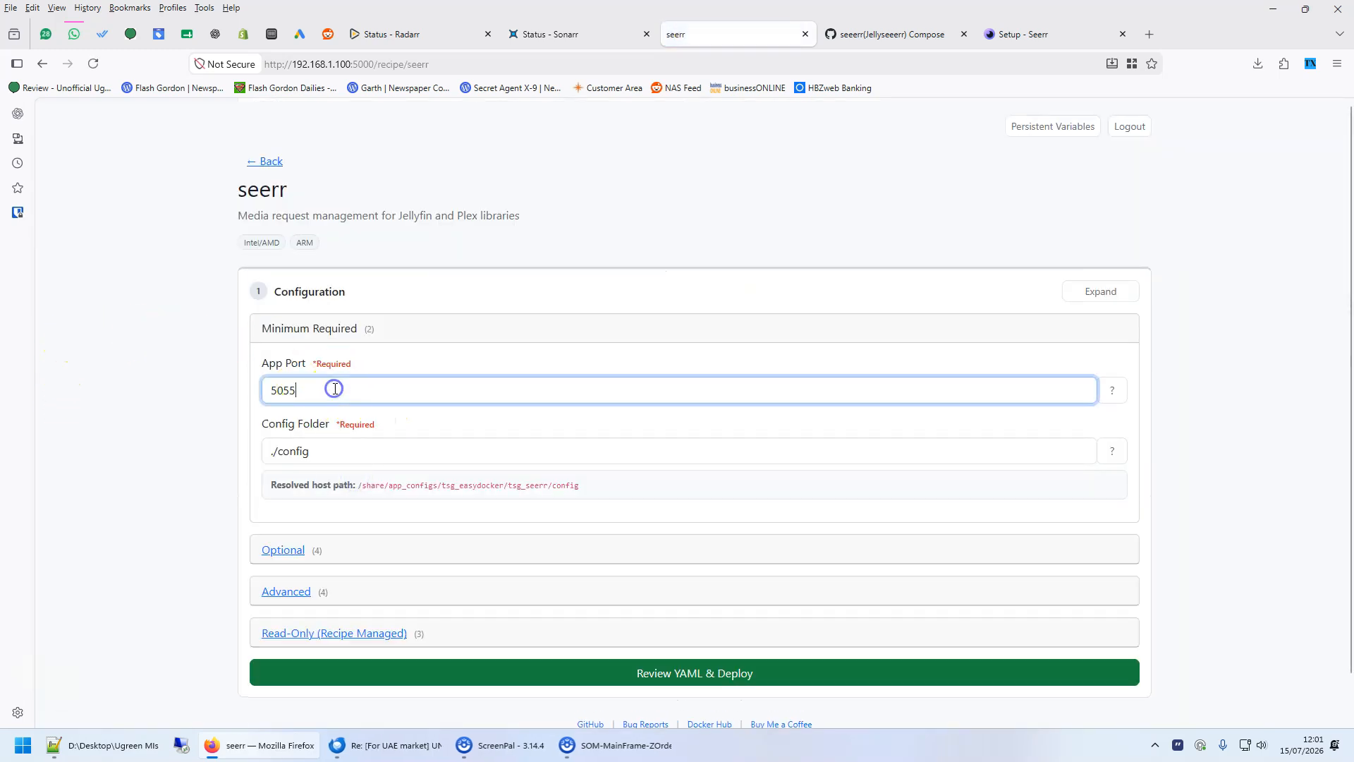
scroll(599, 560, "down", 1)
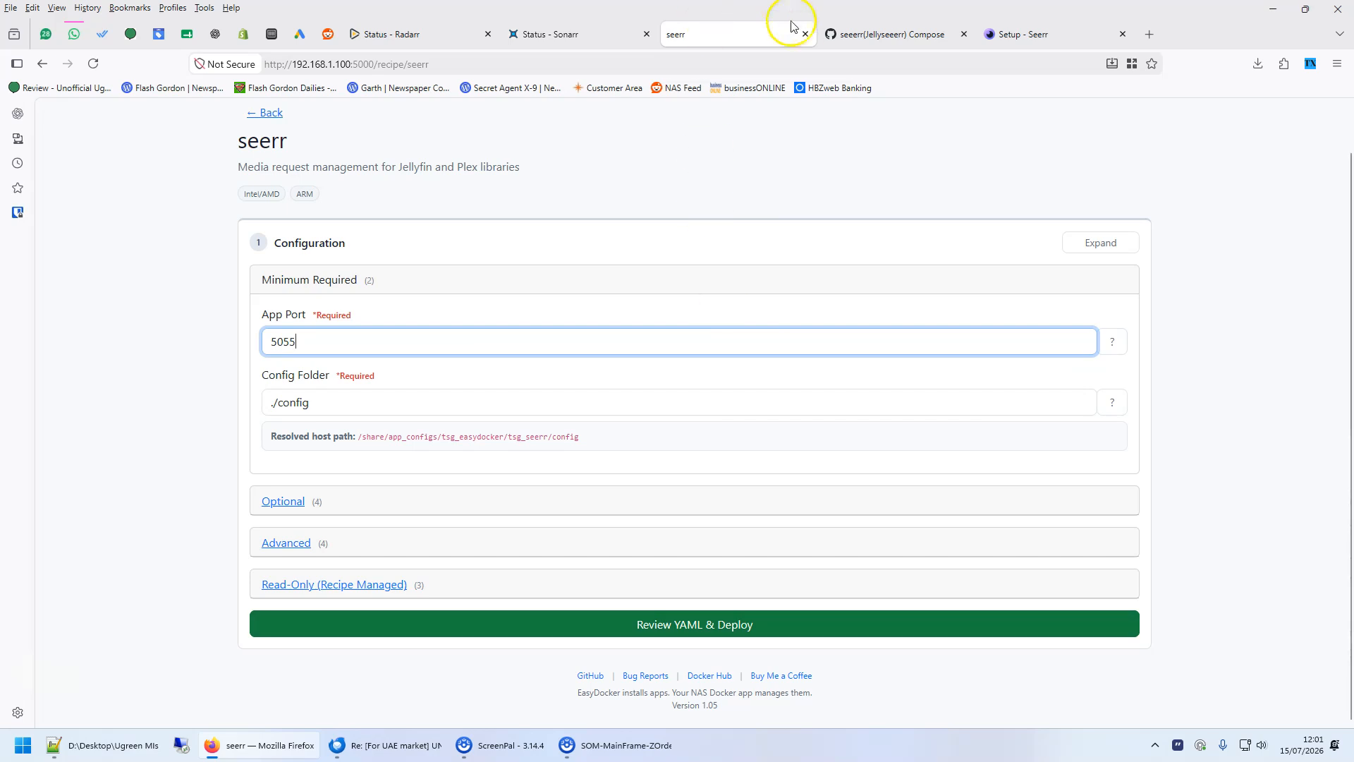
- Select all of the seerr compose file text in the gist
left_click(892, 36)
left_click(1025, 36)
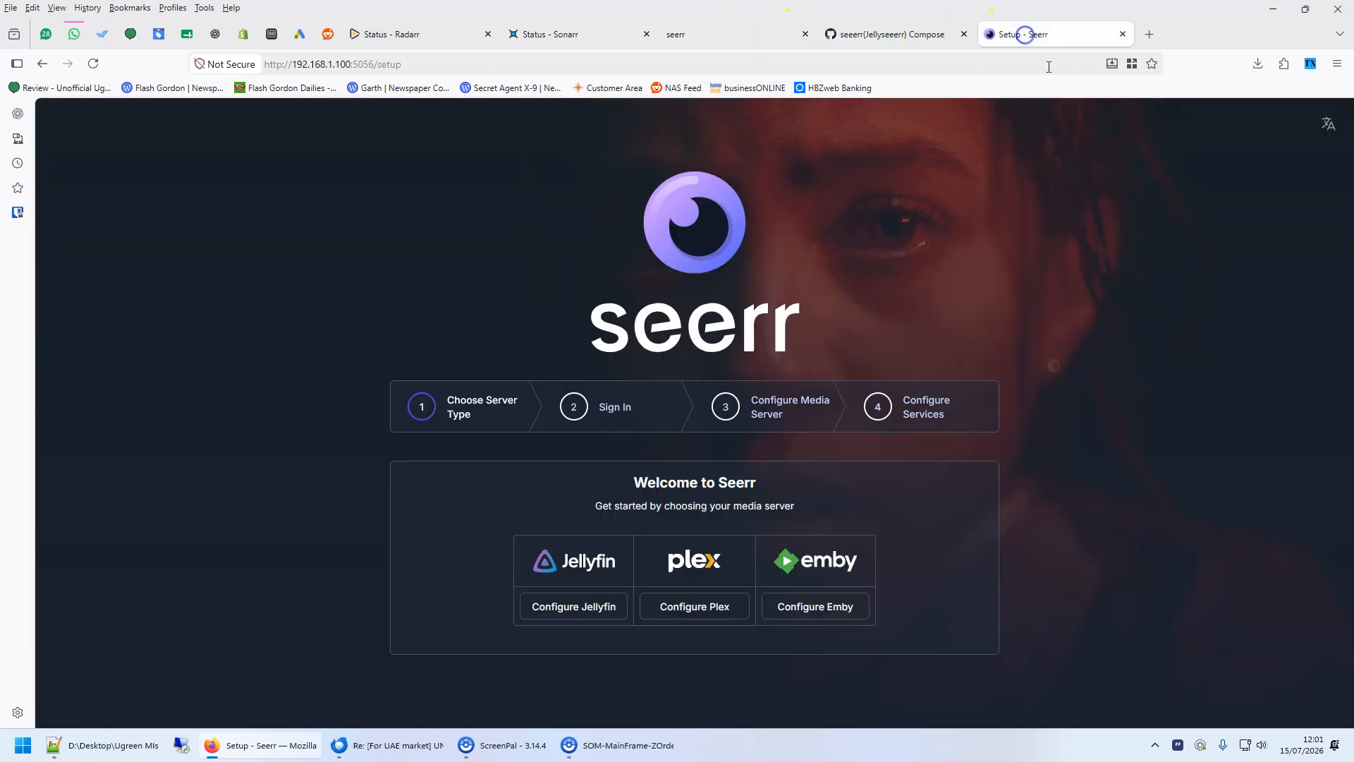
left_click(898, 35)
left_click(1018, 288)
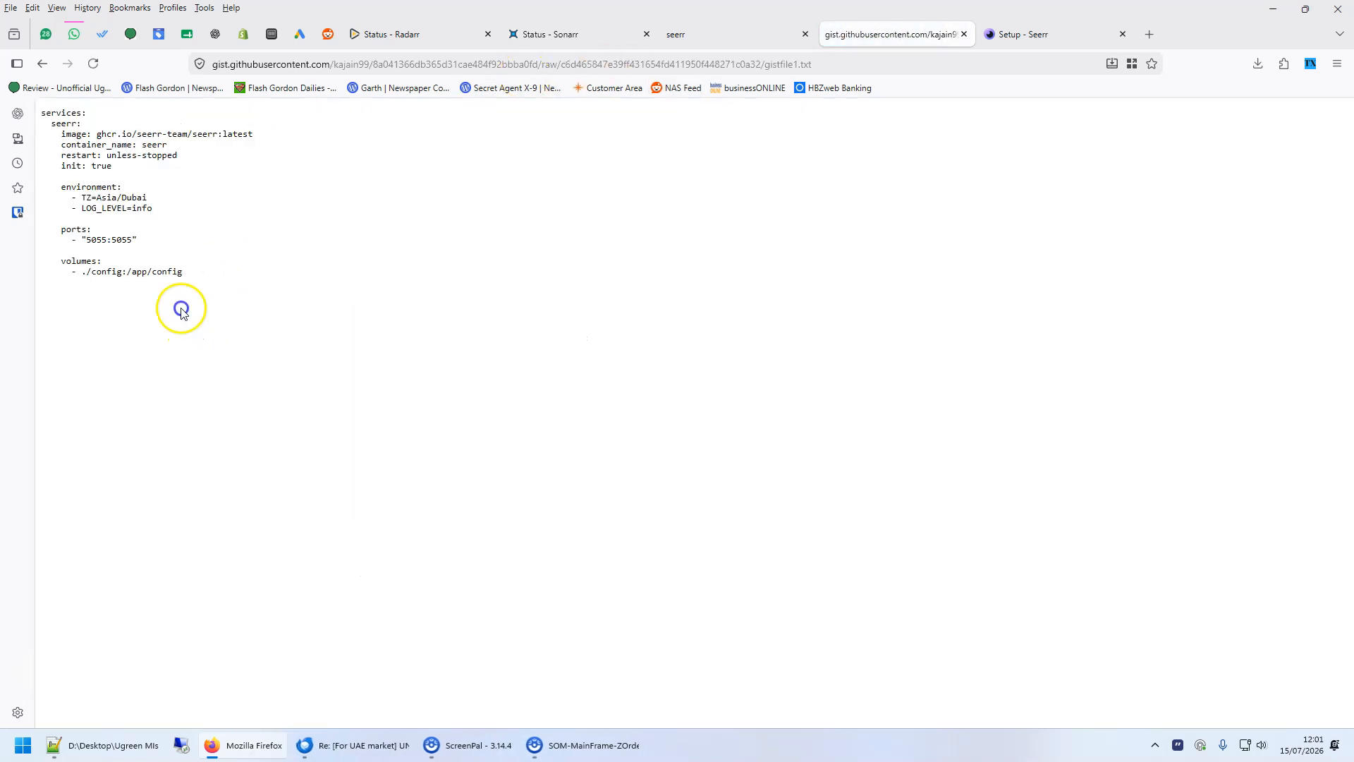
key("ctrl+a")
key("ctrl+c")
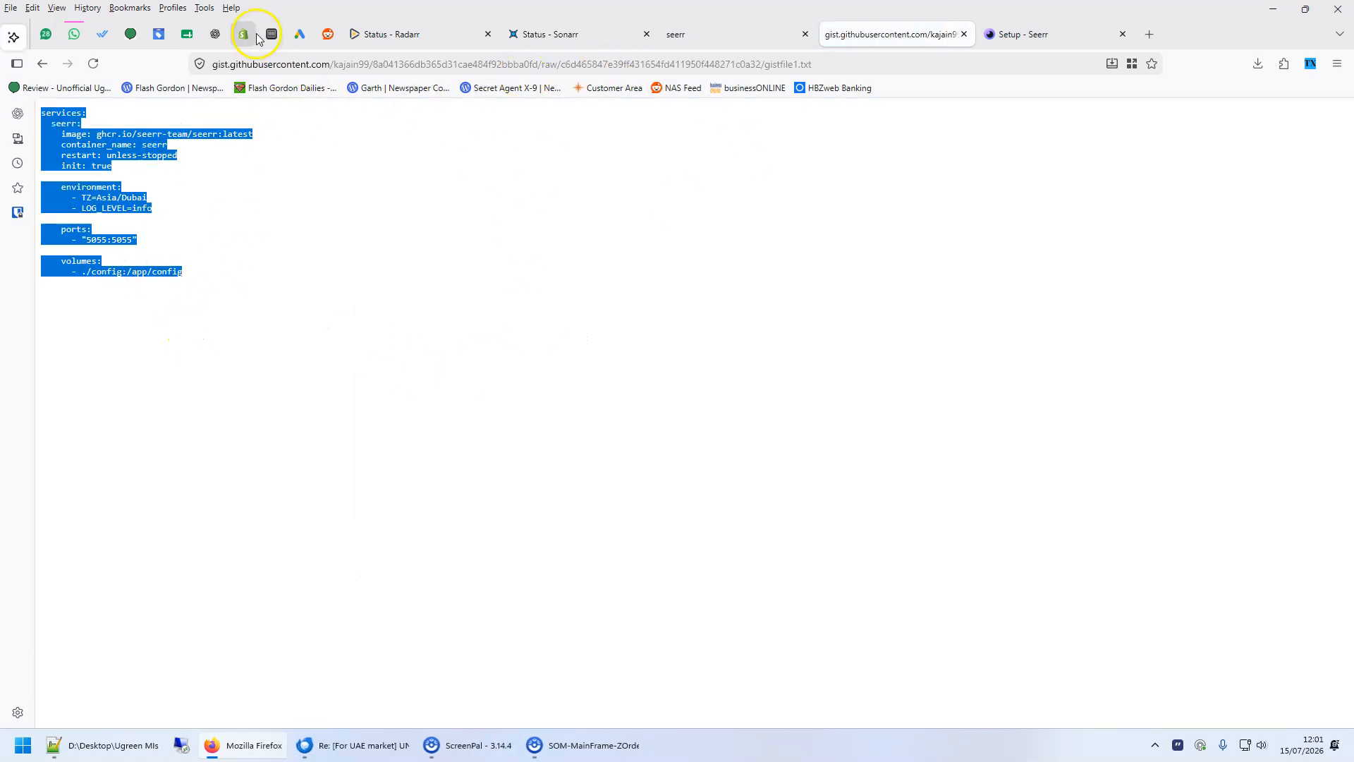
- Open Docker on the NAS and start creating a new project
left_click(270, 34)
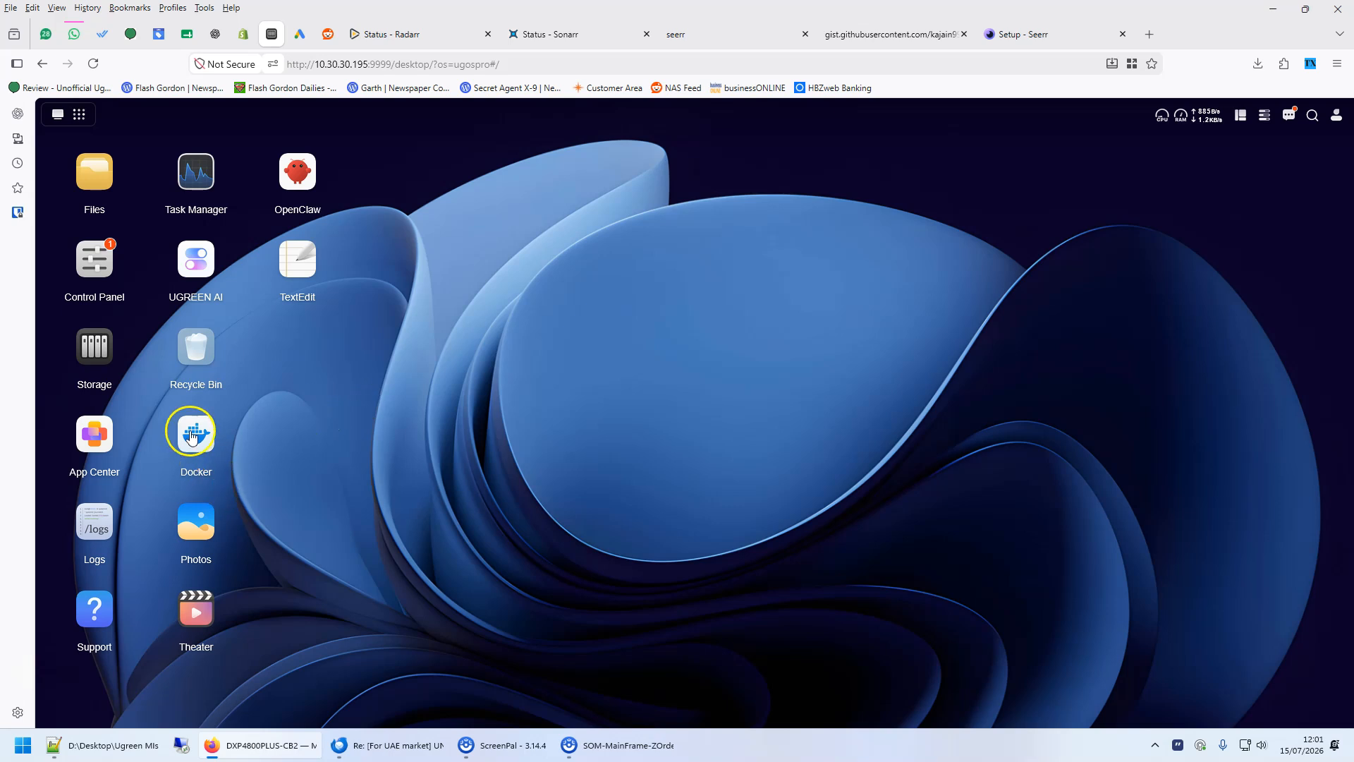
left_click(195, 431)
left_click(1075, 185)
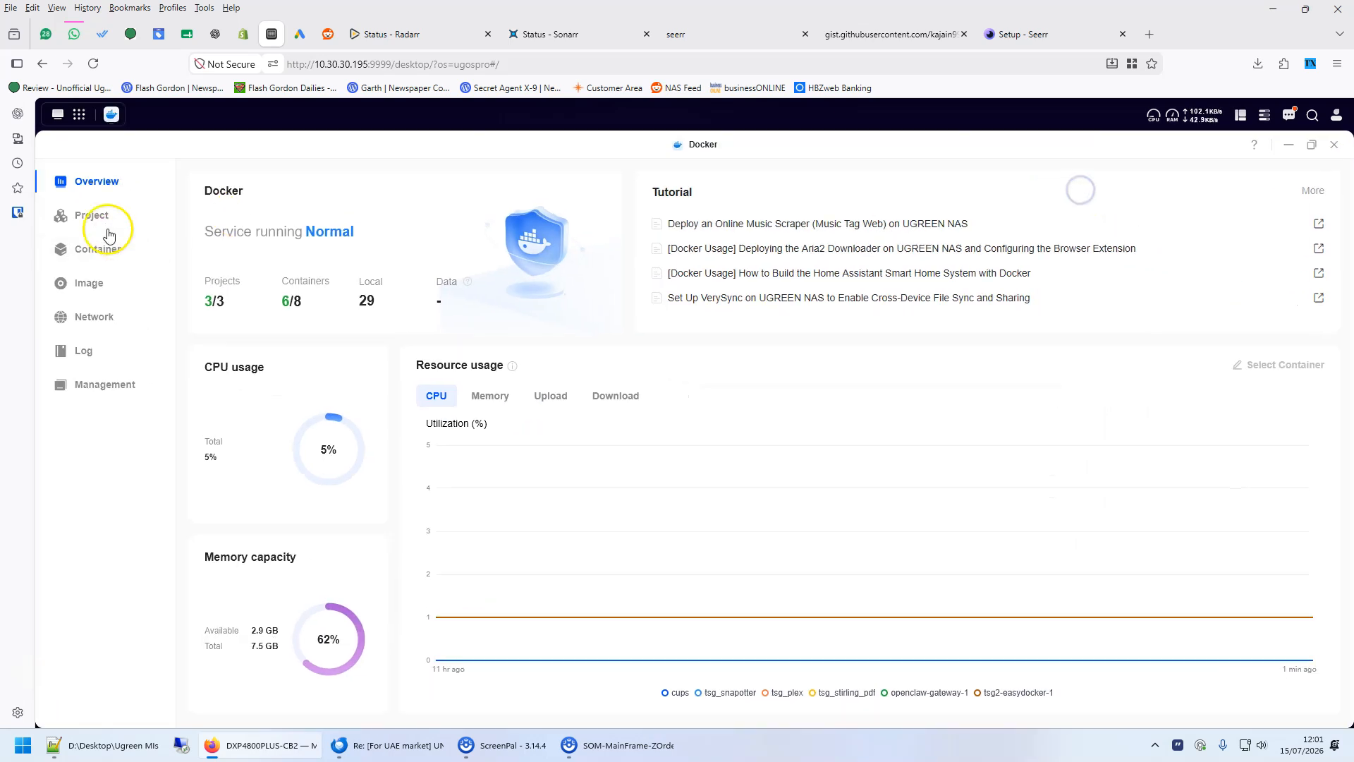
left_click(93, 216)
left_click(225, 185)
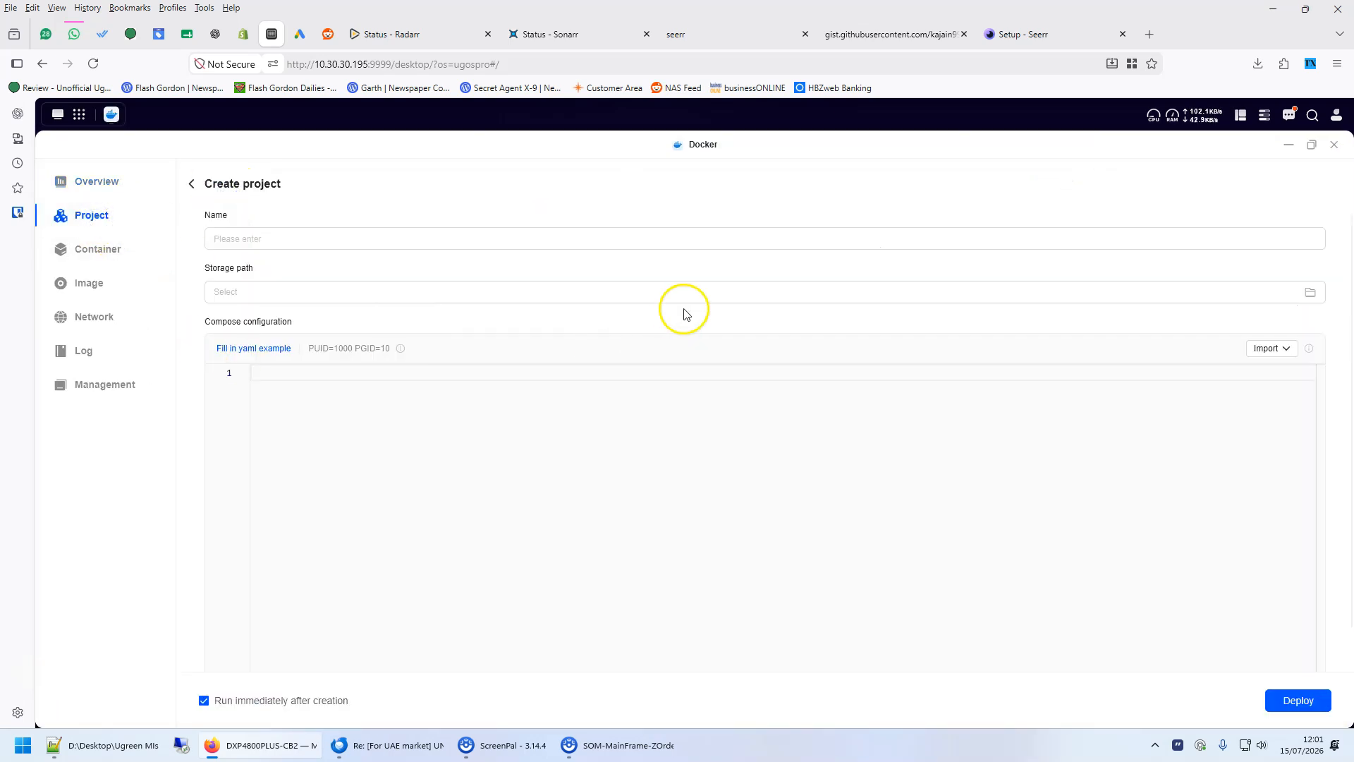
- Name the project seeer and paste the compose configuration into the editor
left_click(383, 244)
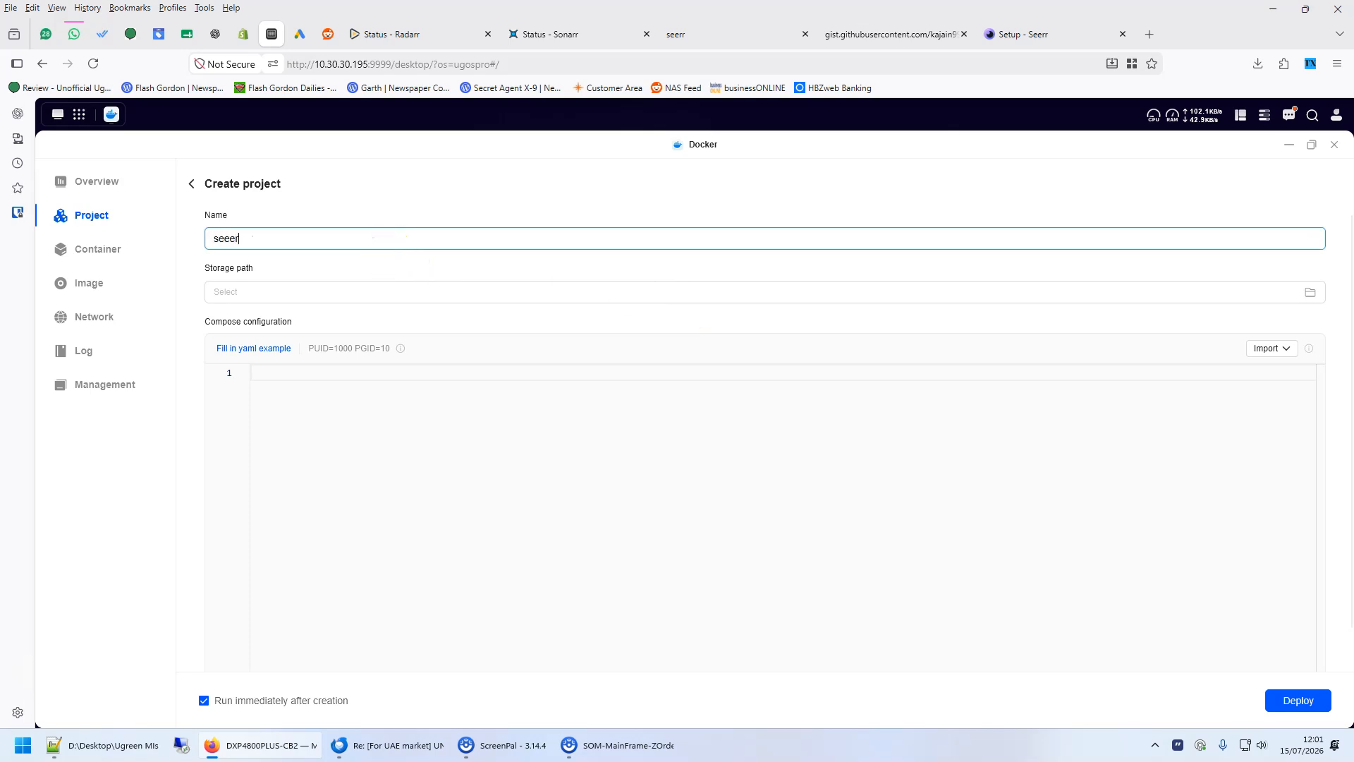
left_click(311, 468)
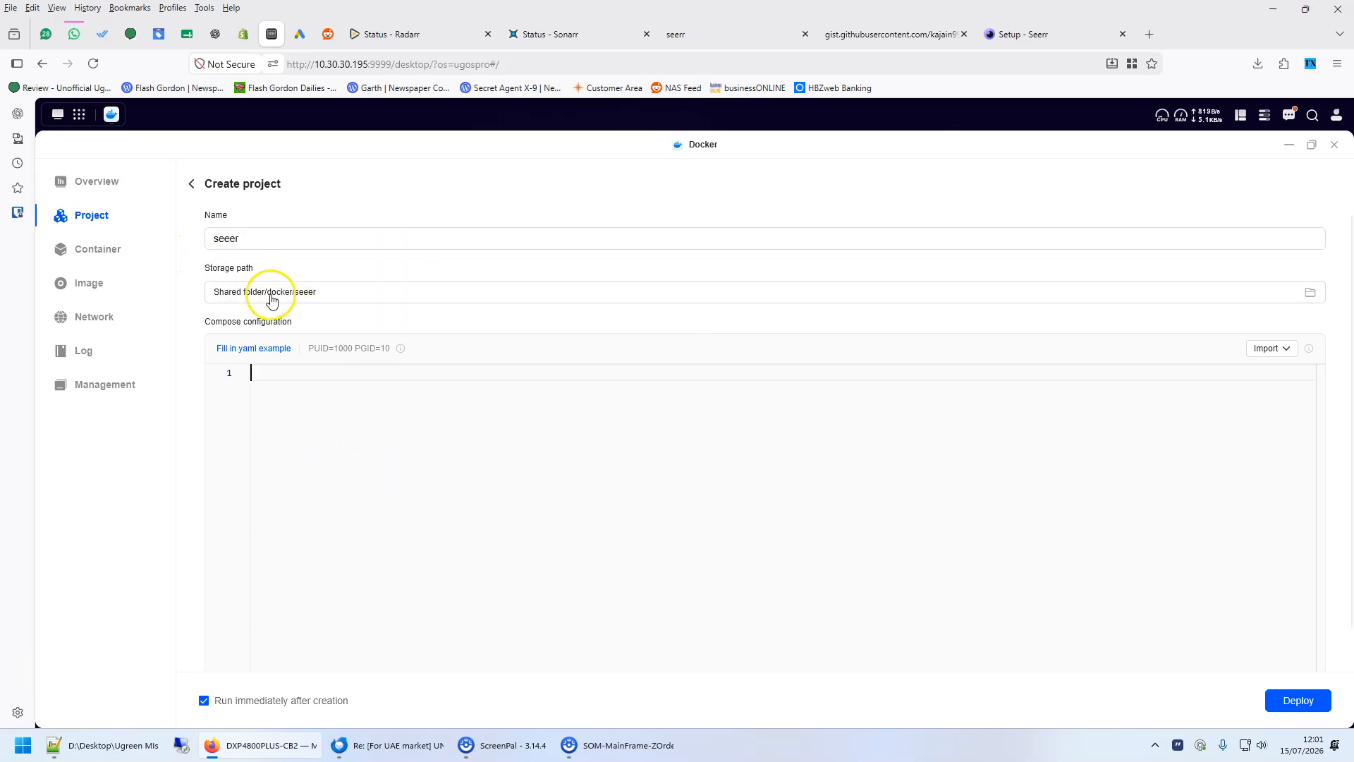
key("ctrl+v")
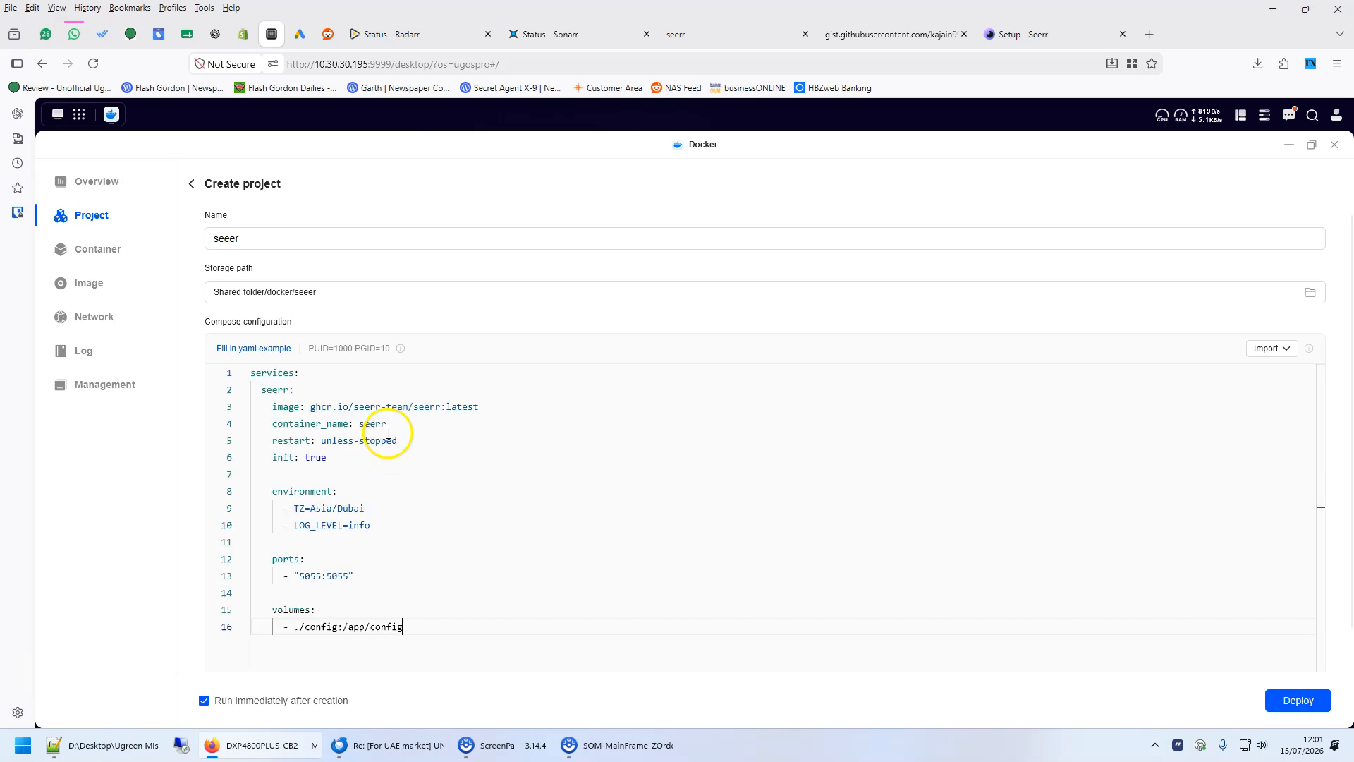
- Review the image, container name and restart lines of the pasted compose file
left_click_drag(314, 374, 236, 389)
left_click(612, 504)
left_click_drag(488, 406, 287, 400)
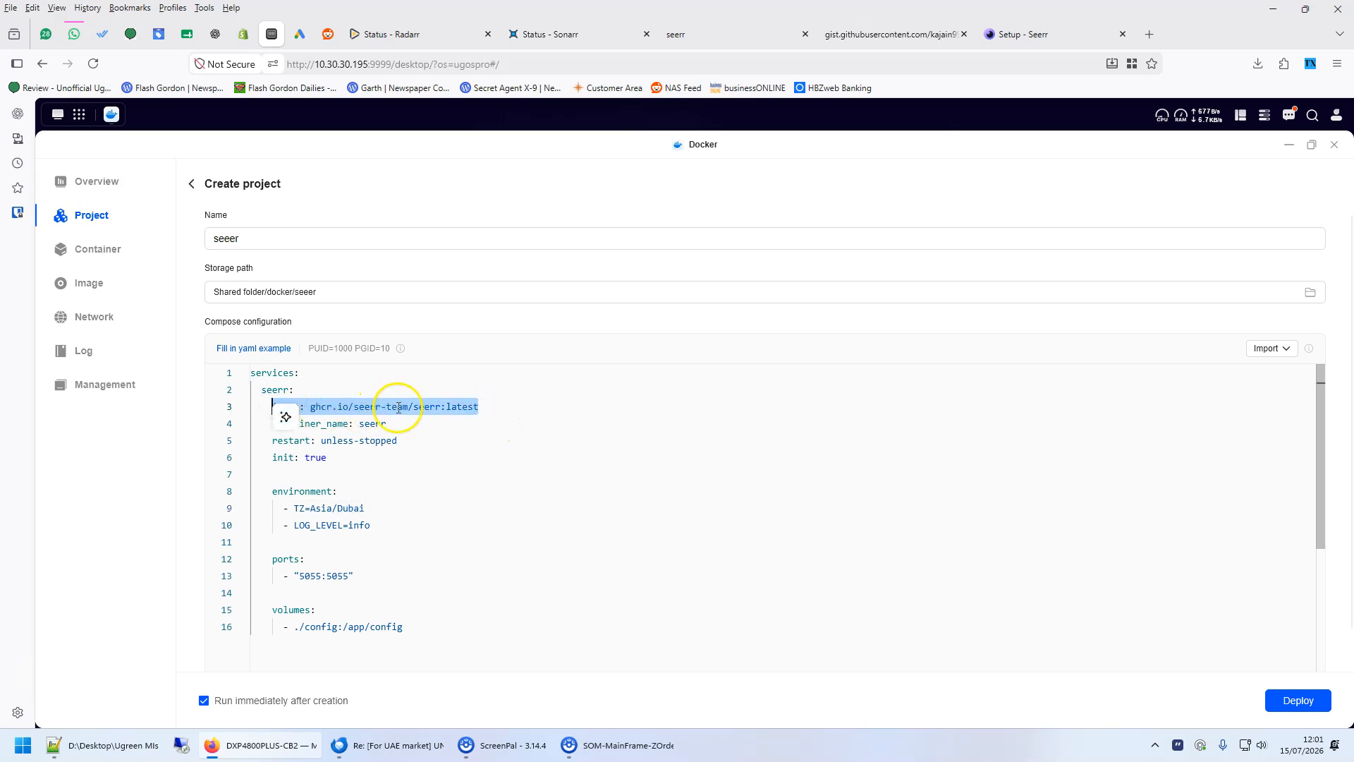
left_click(484, 404)
double_click(460, 406)
left_click(489, 446)
left_click(310, 426)
left_click(409, 427)
left_click(294, 440)
left_click_drag(316, 440, 411, 438)
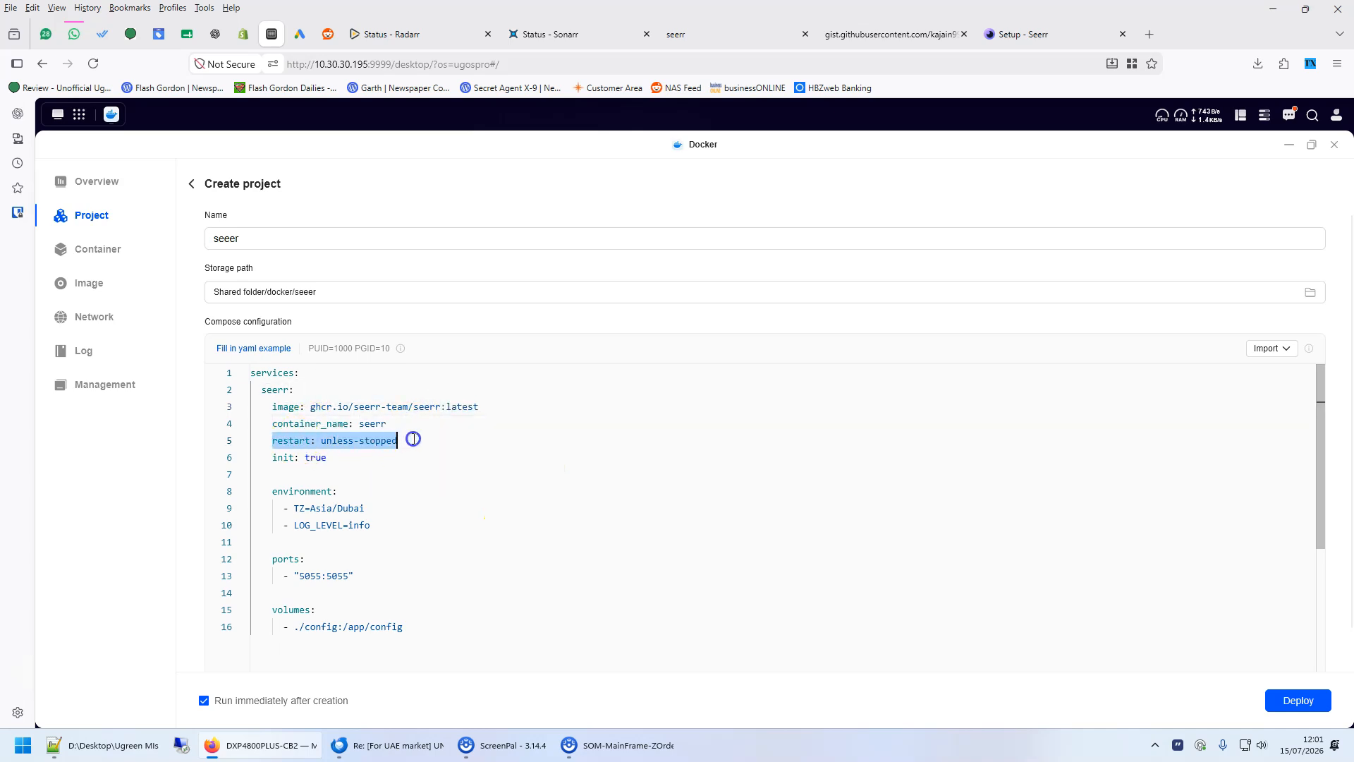
- Review the init and environment lines, including the time zone and log level
left_click_drag(273, 457, 341, 456)
left_click(337, 492)
left_click(299, 508)
left_click_drag(380, 525, 286, 523)
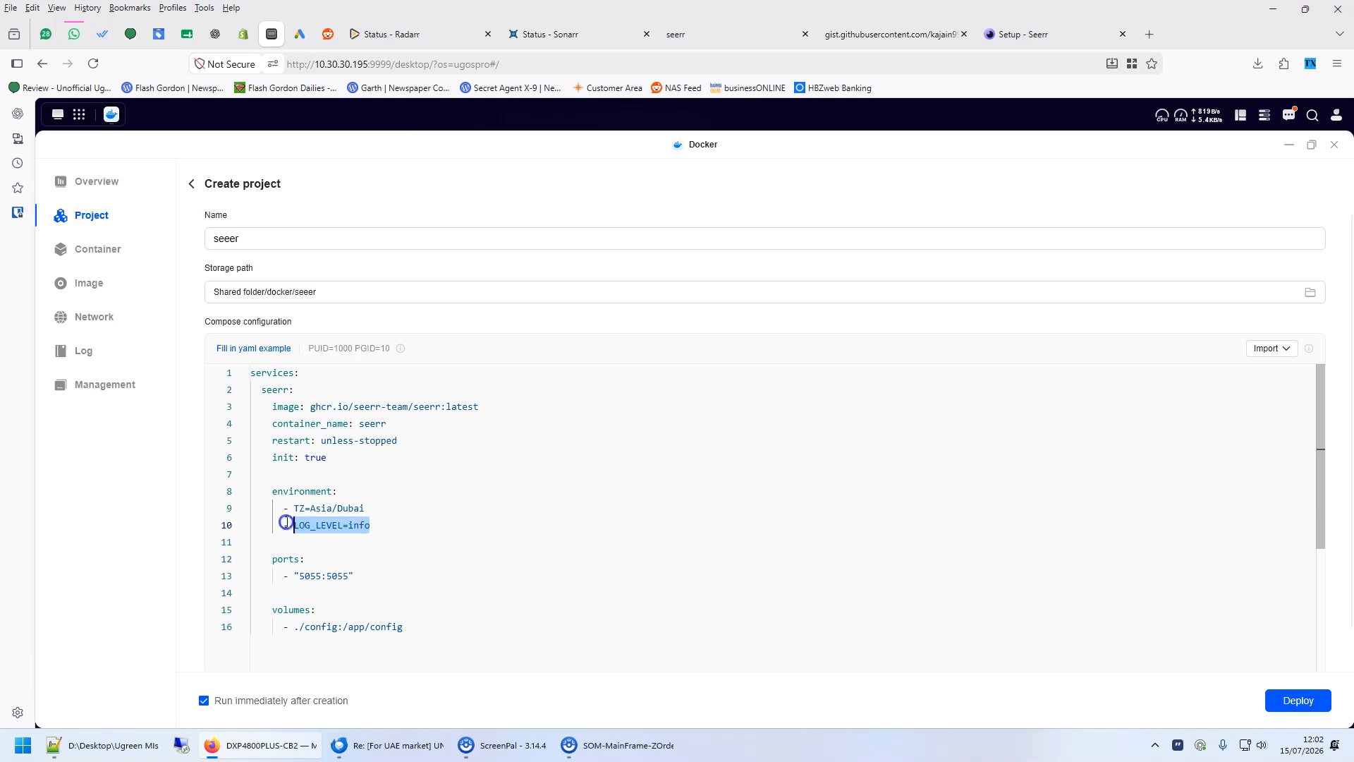
left_click(399, 527)
left_click_drag(381, 523, 281, 520)
left_click(387, 524)
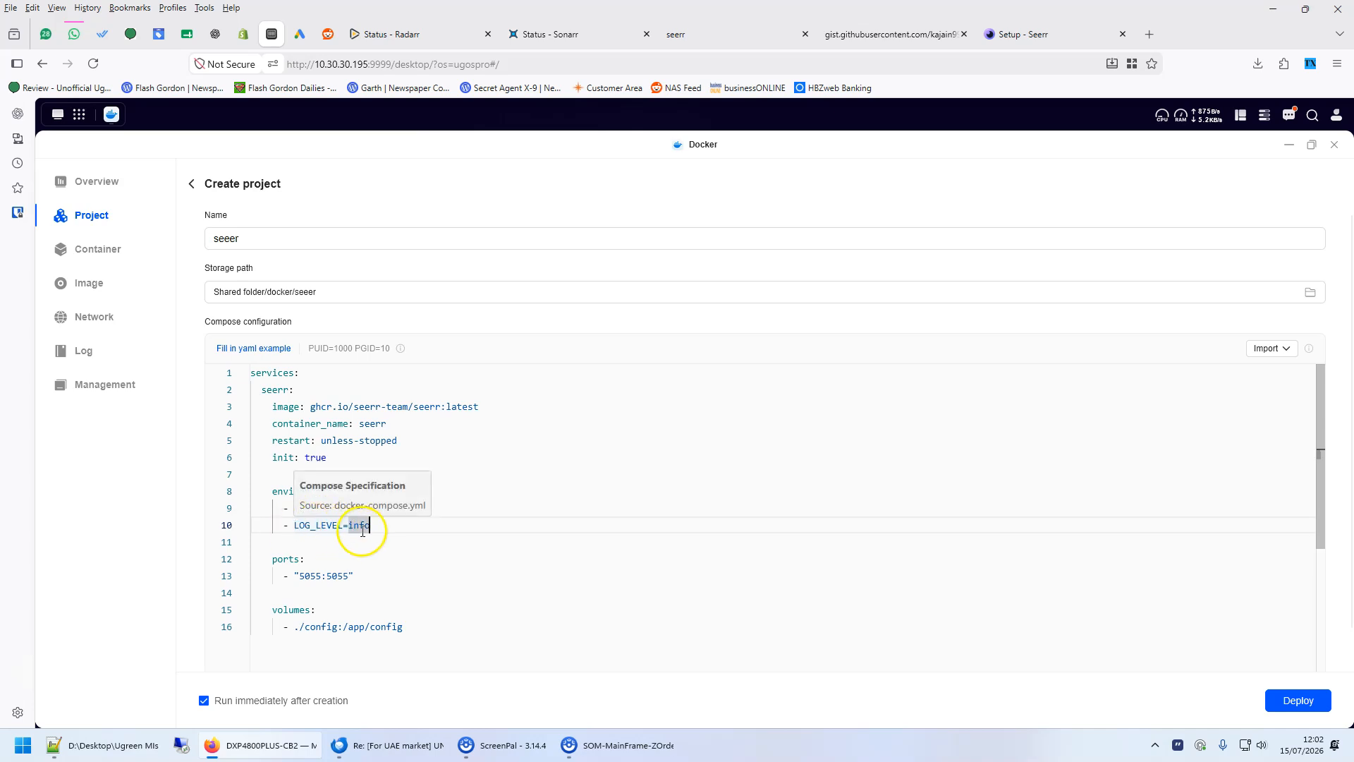
left_click(390, 509)
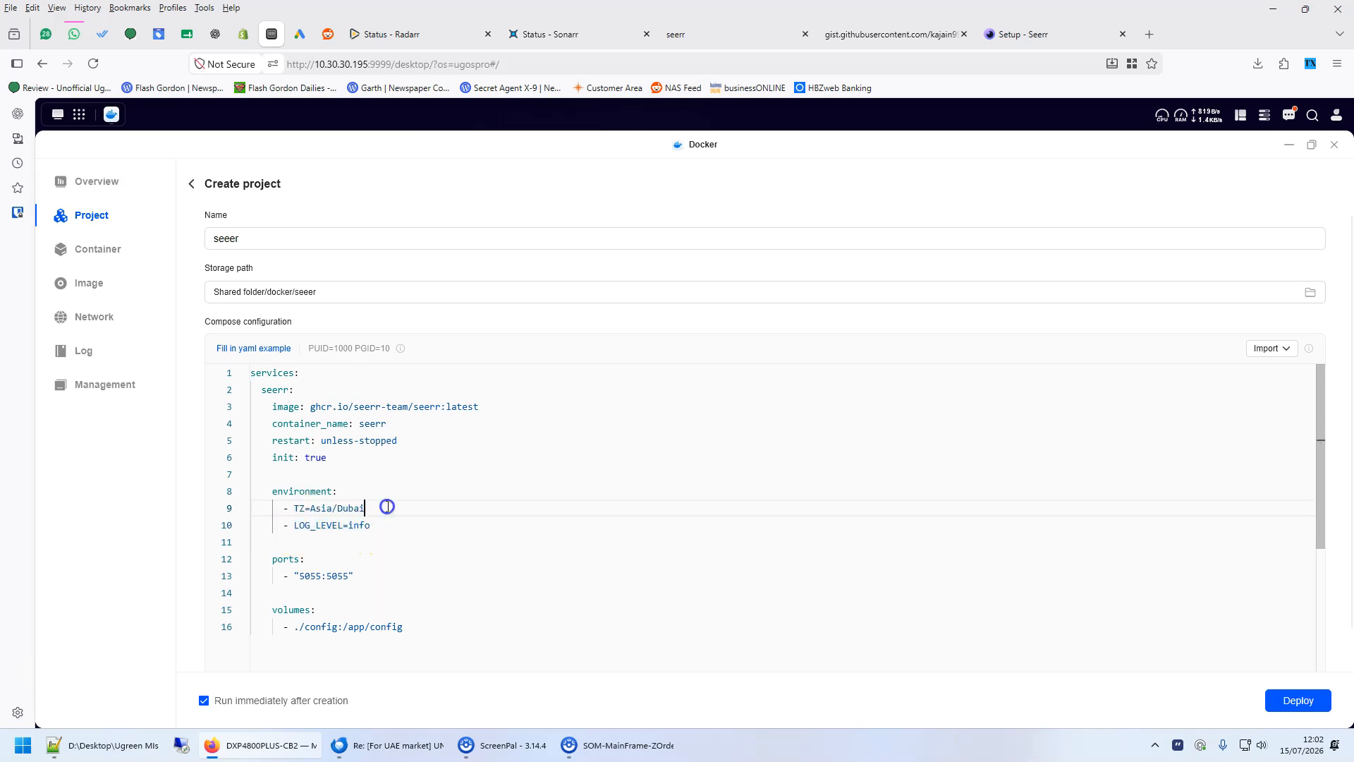
- Review the ports mapping and the config volume path in the compose file
left_click(344, 556)
left_click(372, 574)
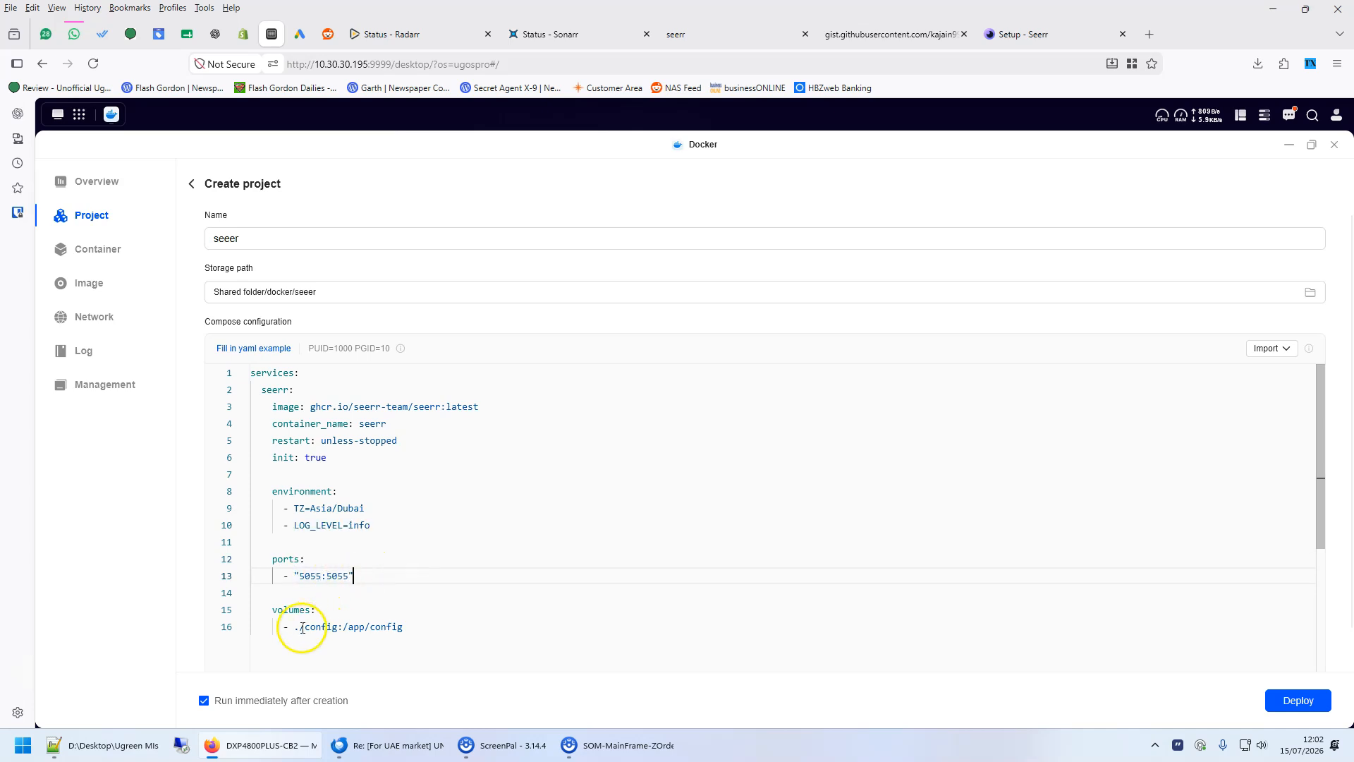
left_click_drag(294, 626, 315, 626)
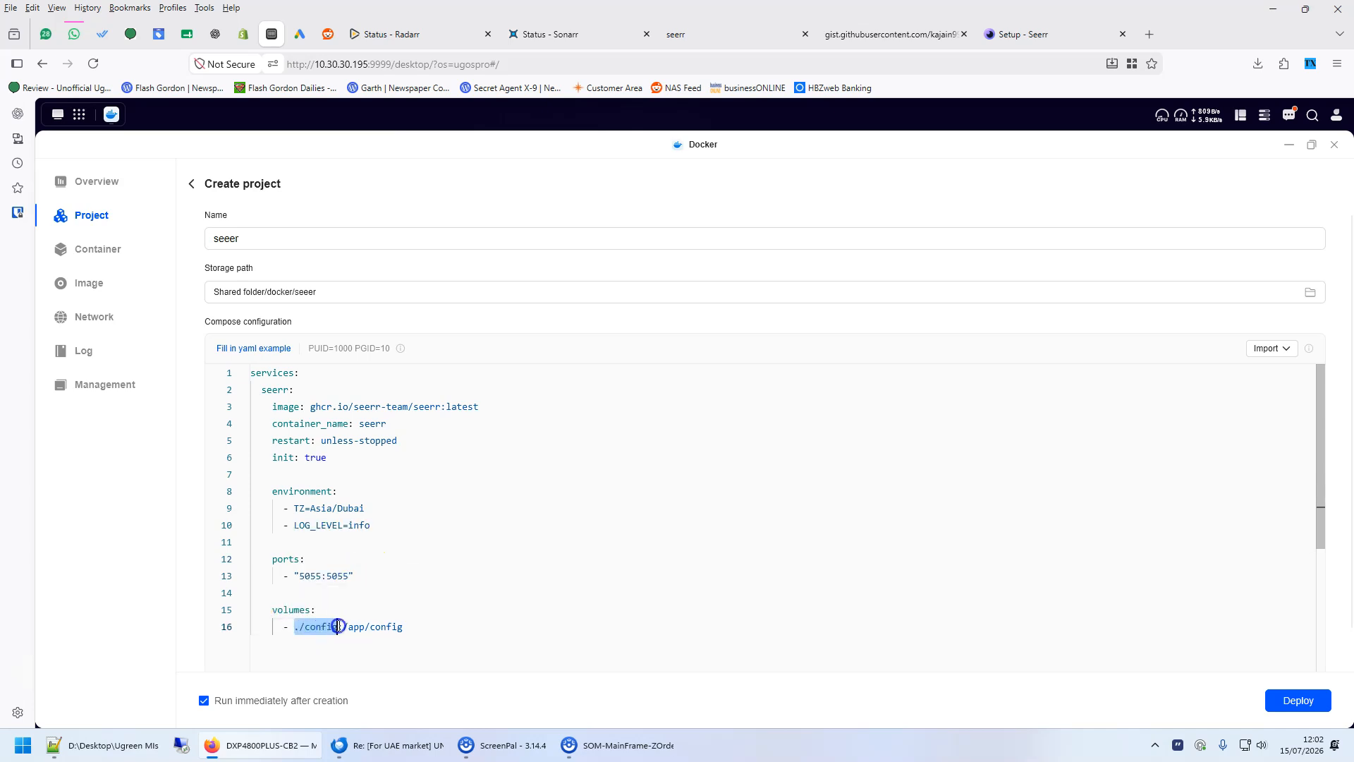
left_click_drag(403, 626, 303, 628)
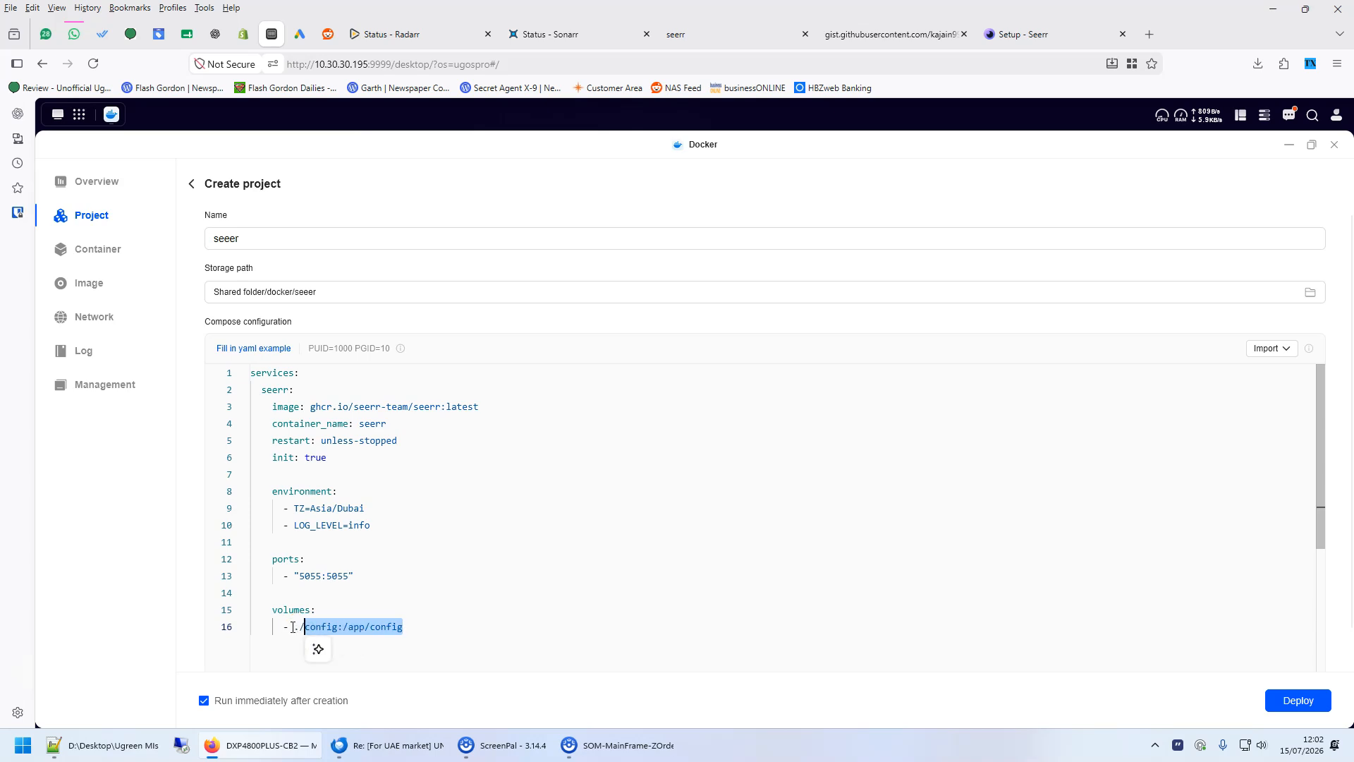
left_click(295, 626)
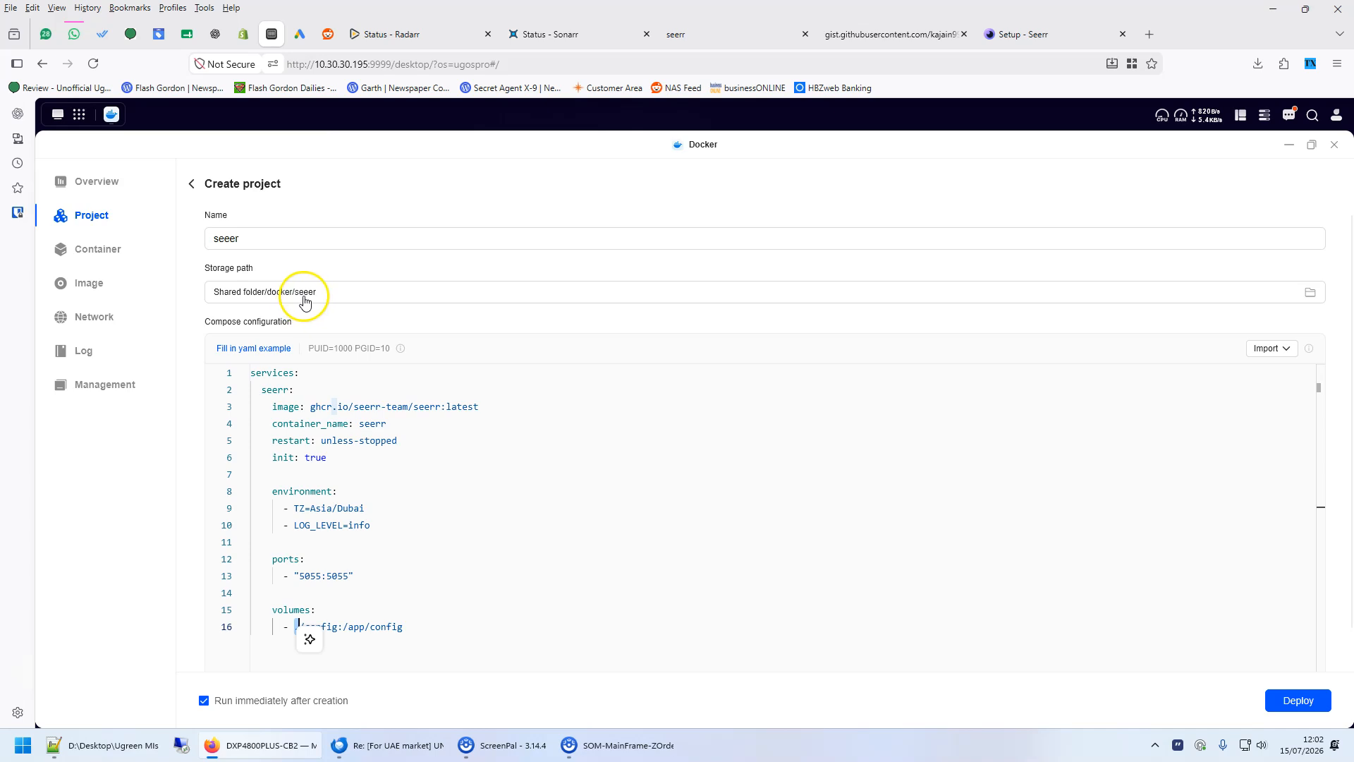
left_click(404, 657)
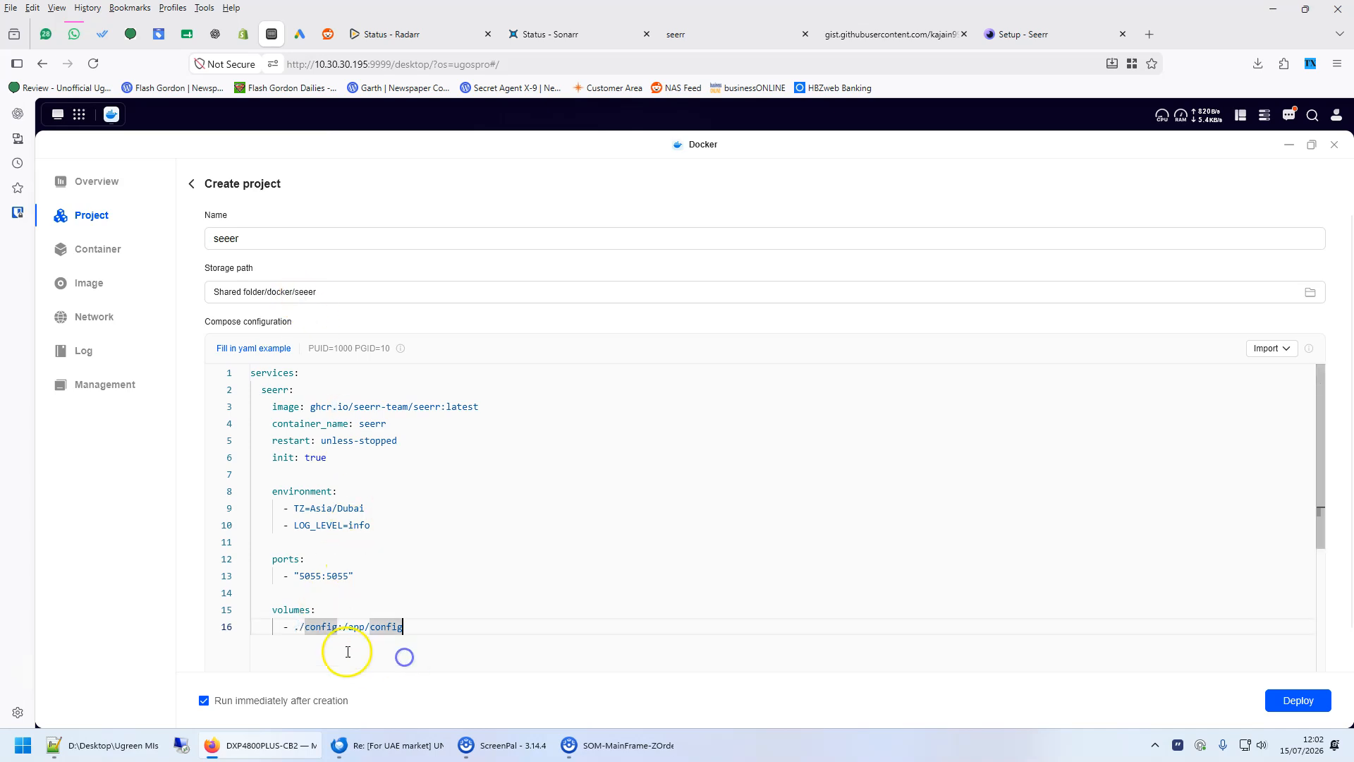
left_click(337, 611)
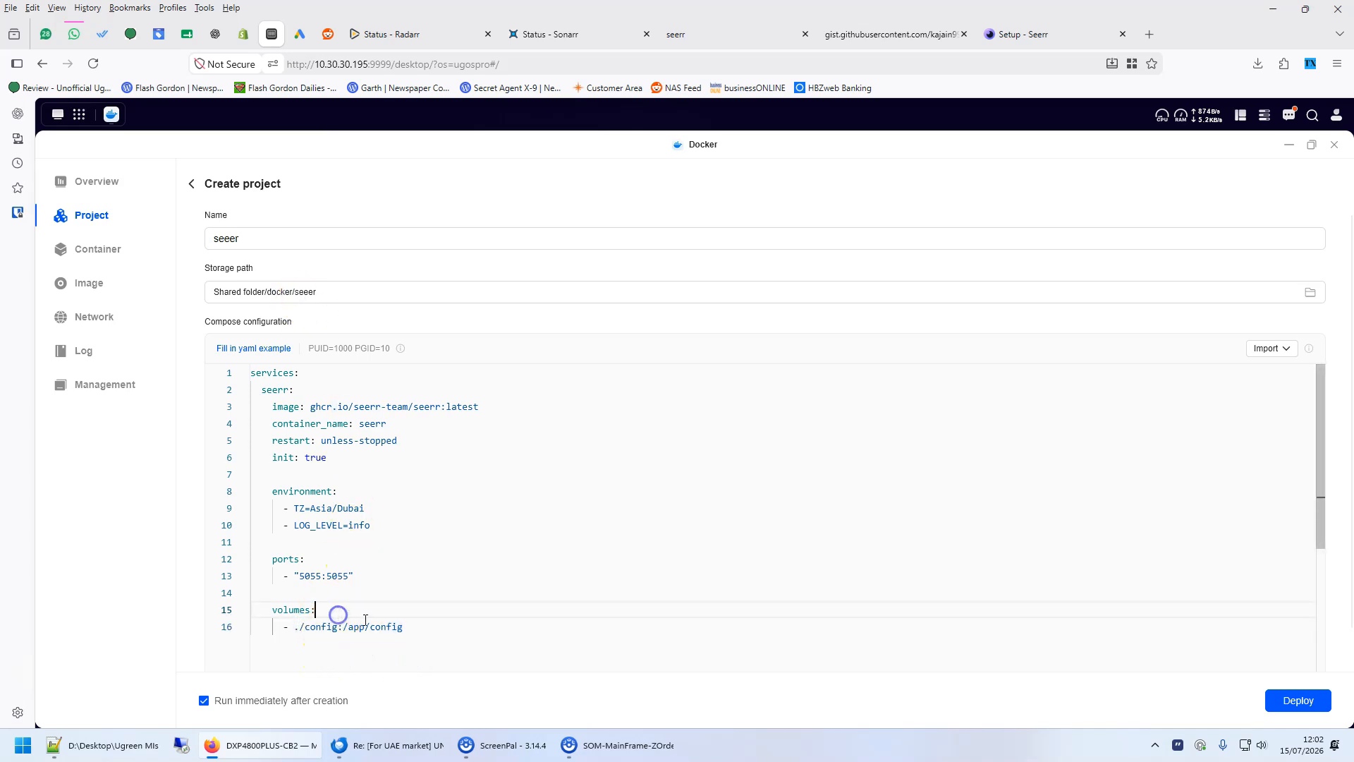
left_click_drag(347, 626, 398, 626)
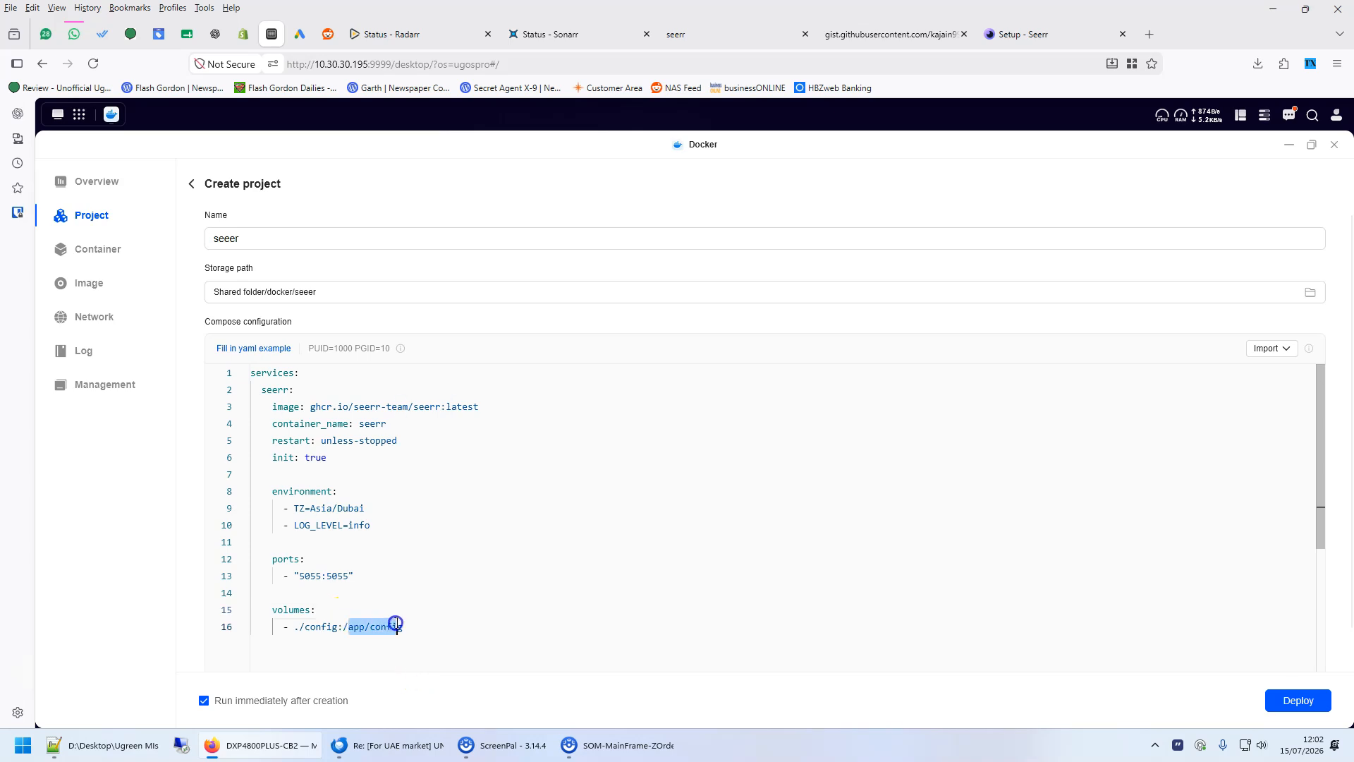
left_click(326, 625)
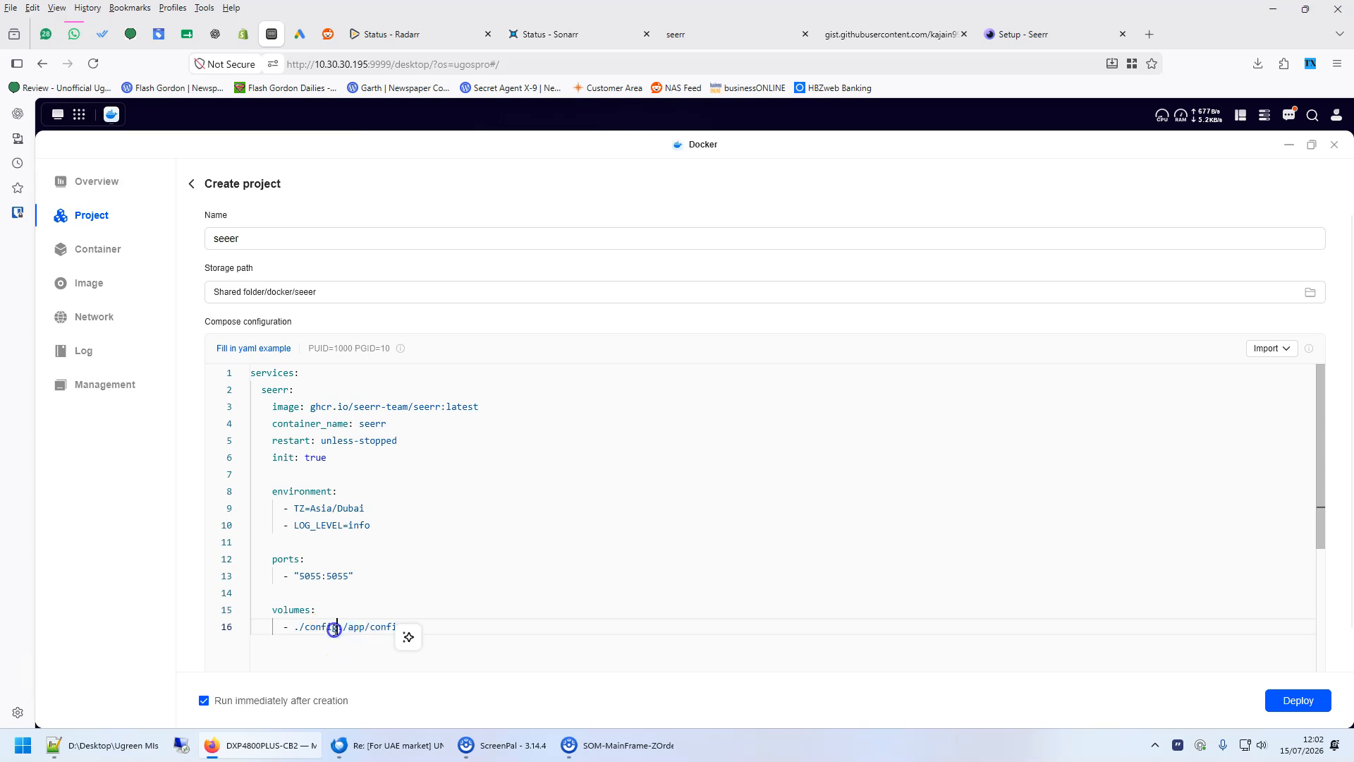
left_click_drag(339, 624, 326, 624)
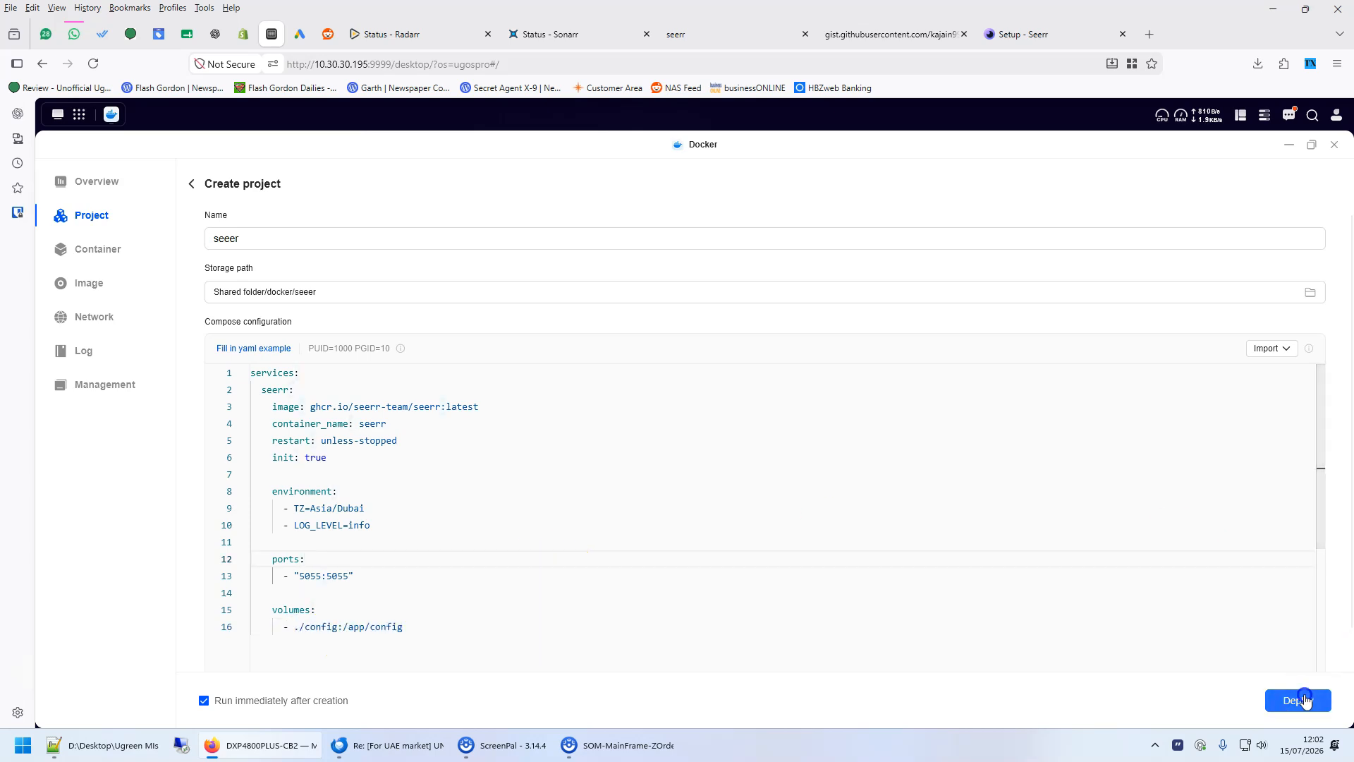
- Deploy the project
left_click(1299, 698)
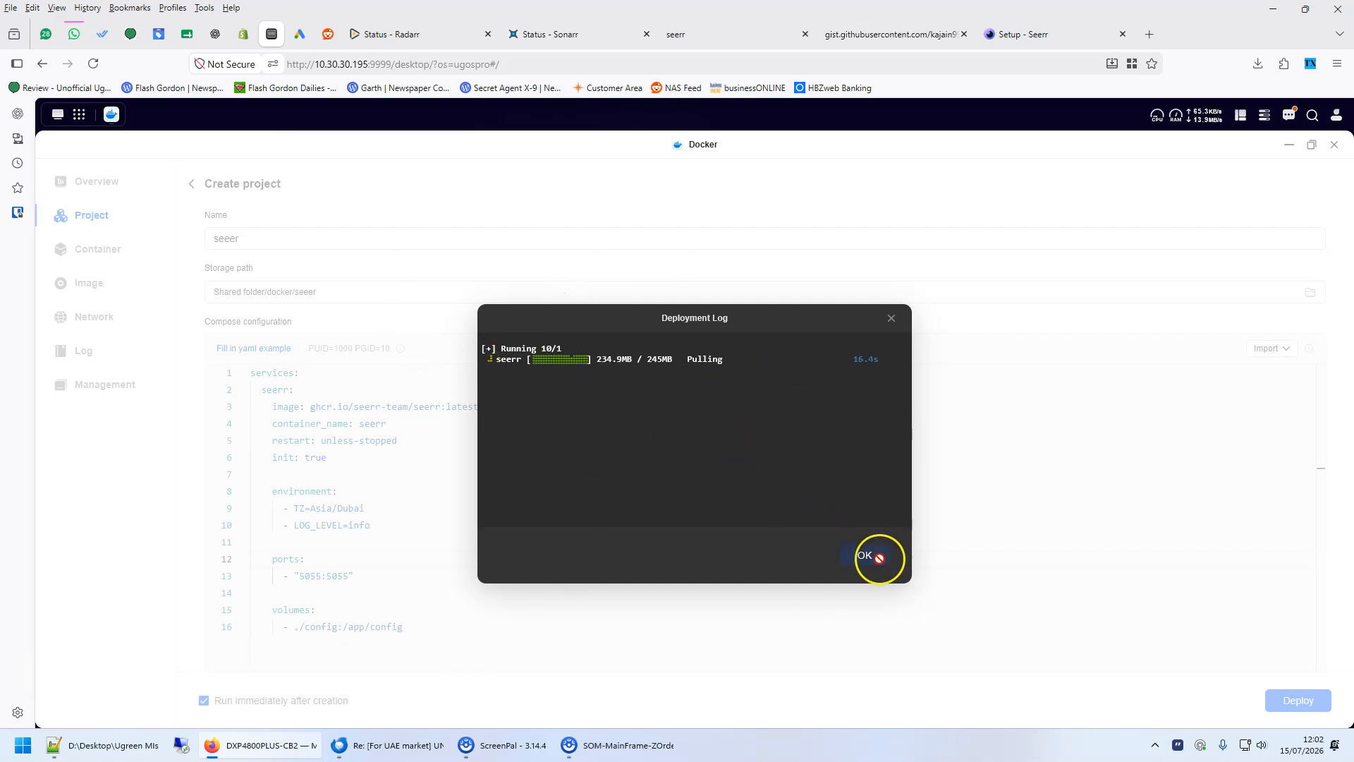
- Return to the Seerr setup page and choose to configure Jellyfin as the media server
left_click(1047, 34)
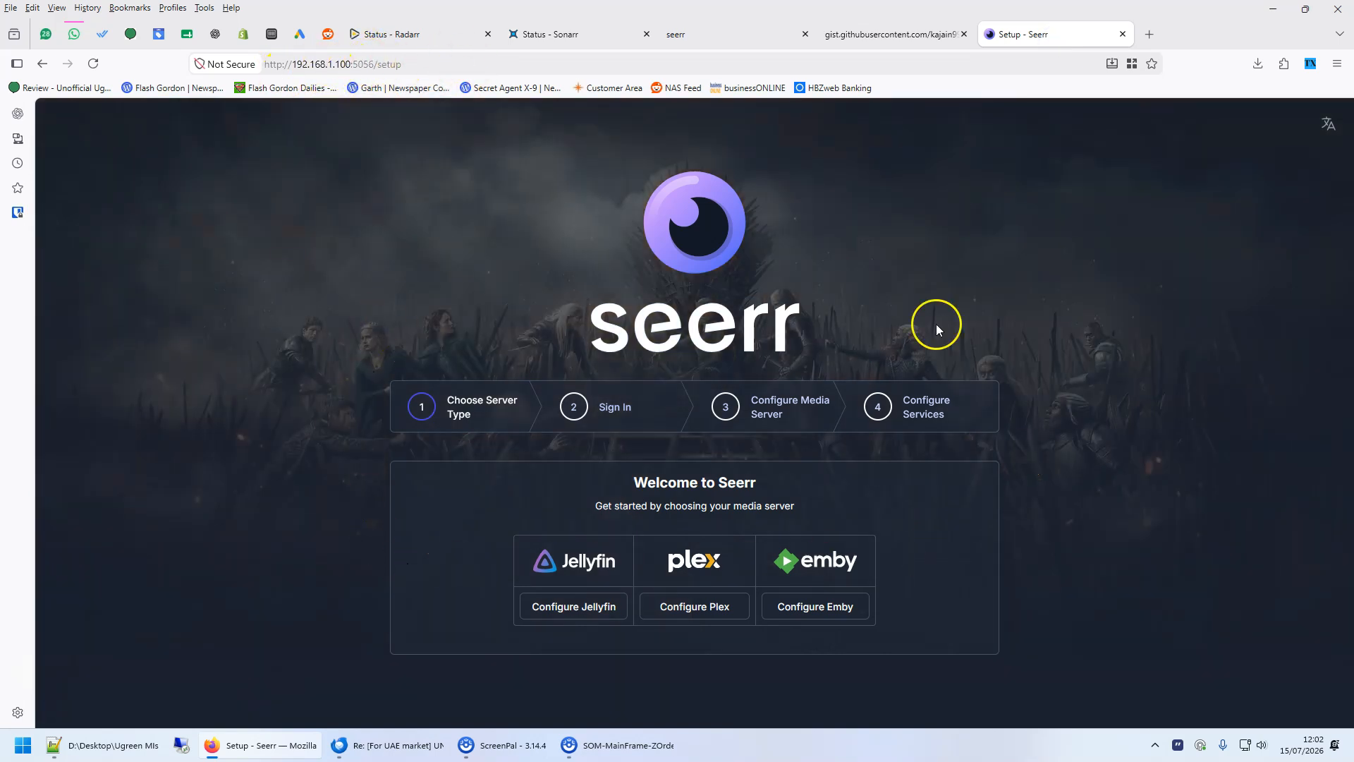
left_click(366, 61)
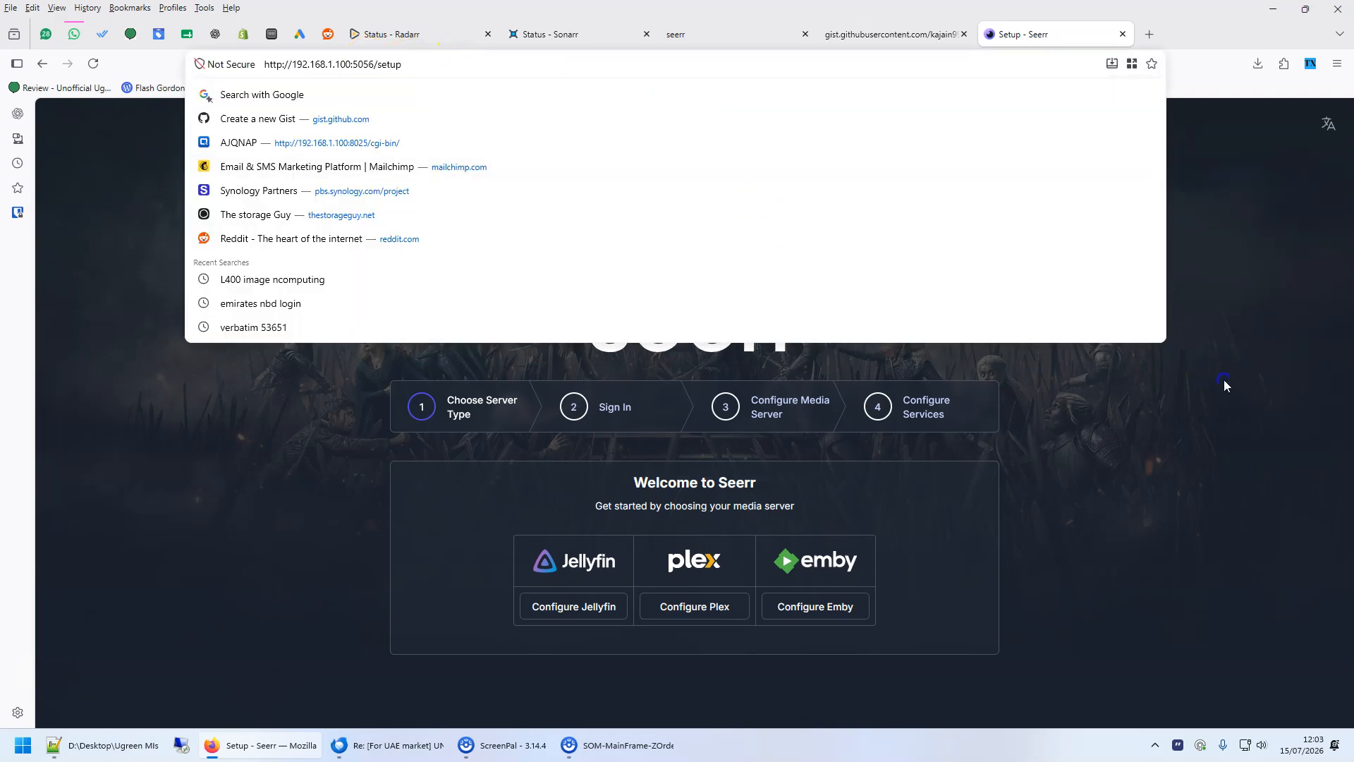
left_click(598, 570)
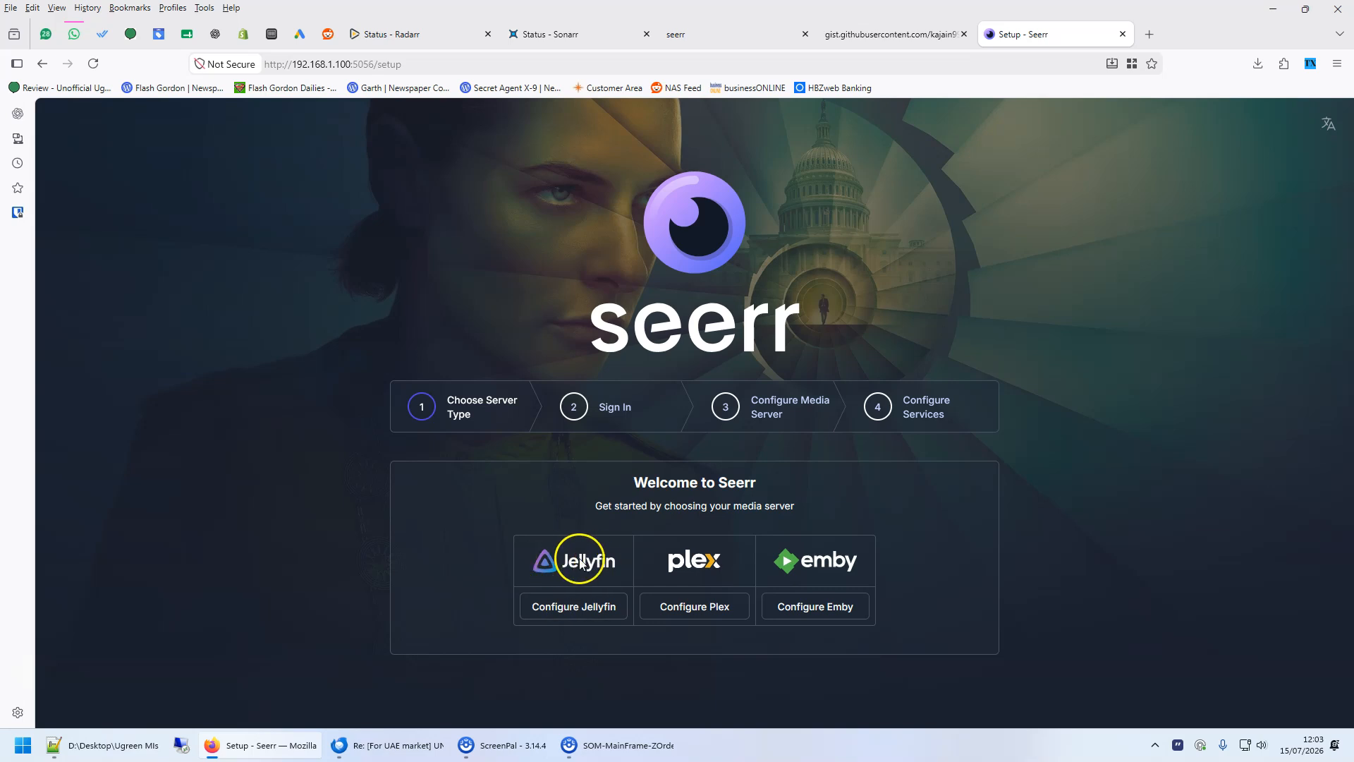
left_click(587, 605)
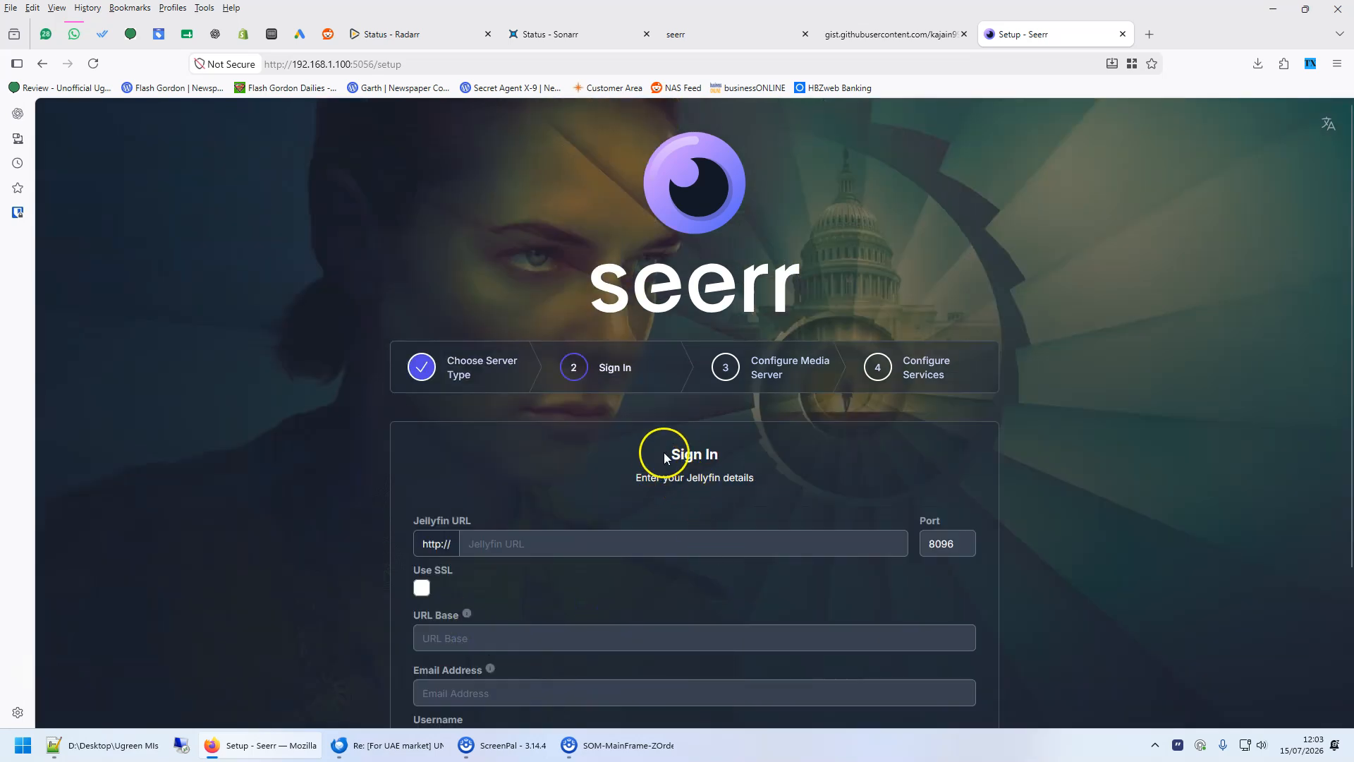
- Enter jellyfin as the Jellyfin URL host
scroll(954, 425, "down", 2)
left_click(519, 399)
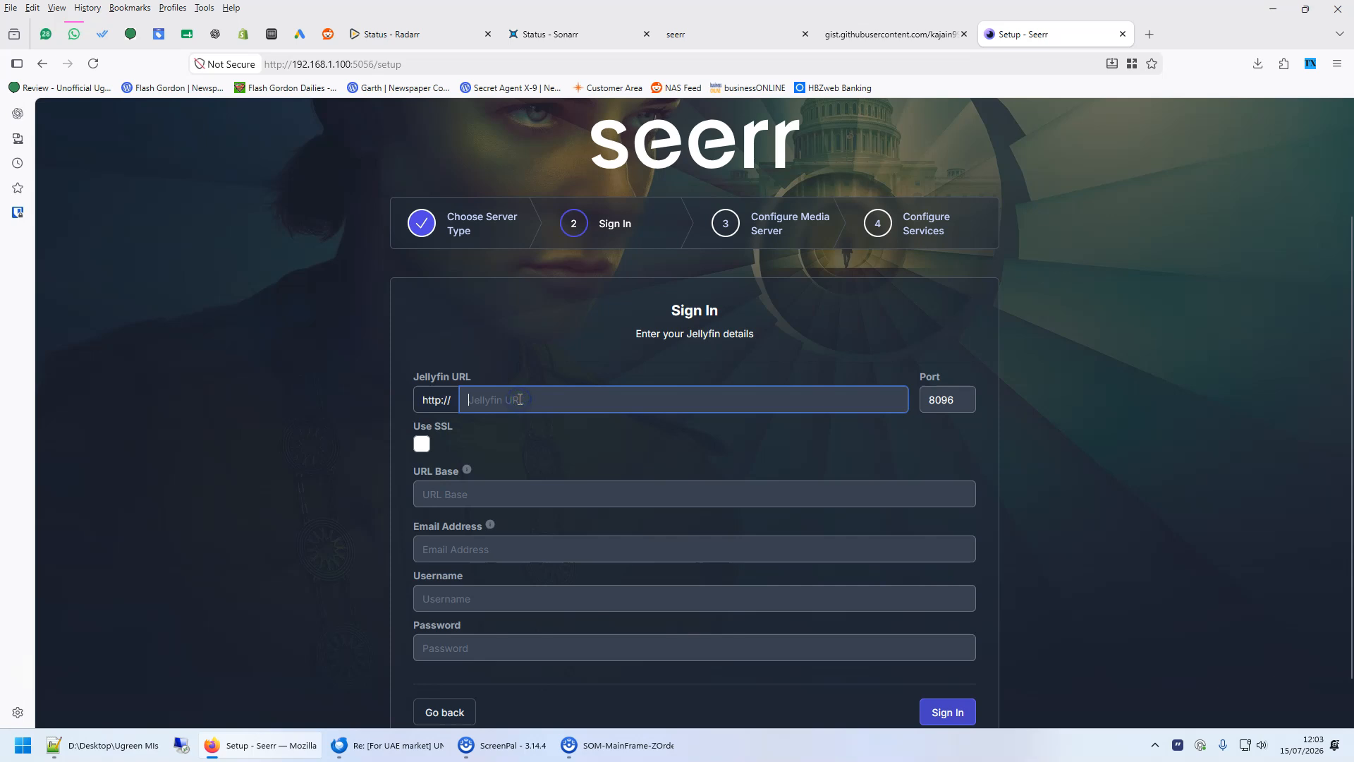
type("jellyfin")
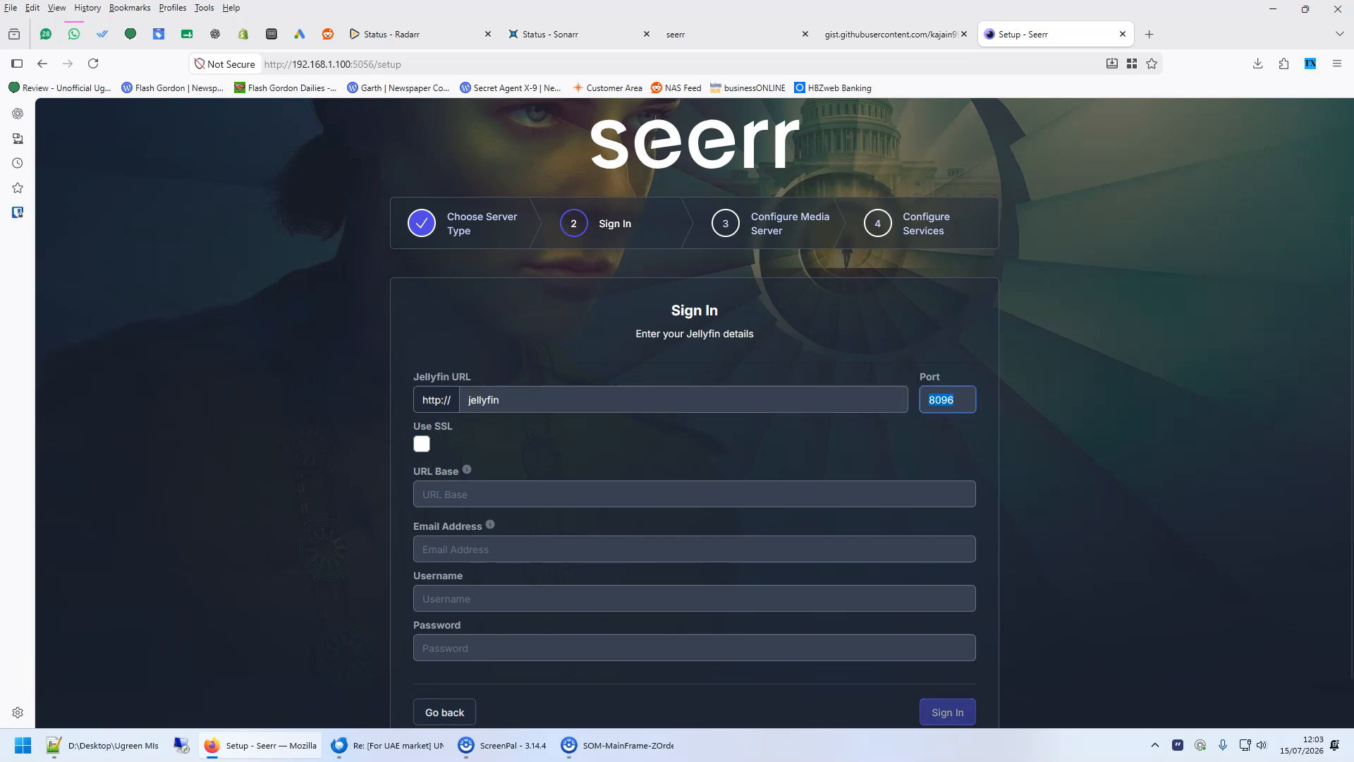
left_click(506, 491)
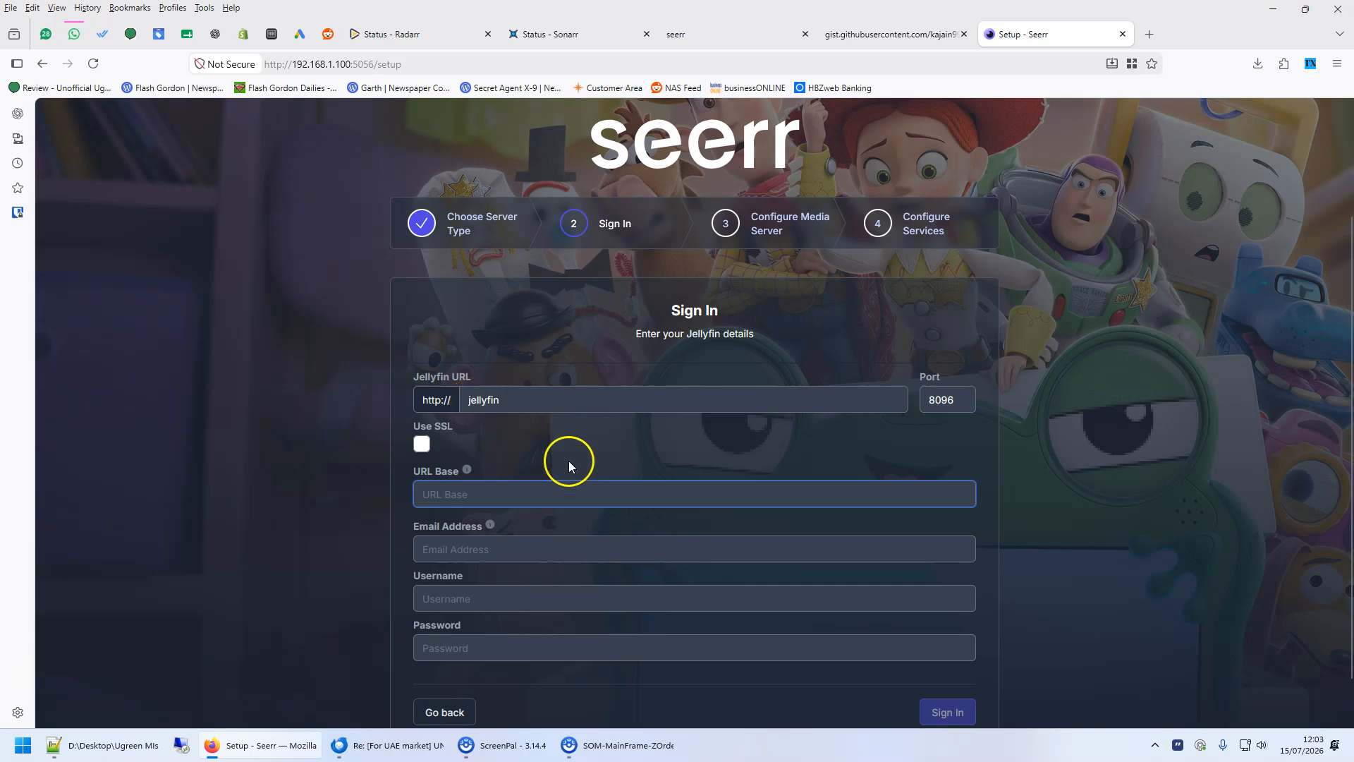
- Enter the Jellyfin account's e-mail address in the sign-in form
left_click(491, 549)
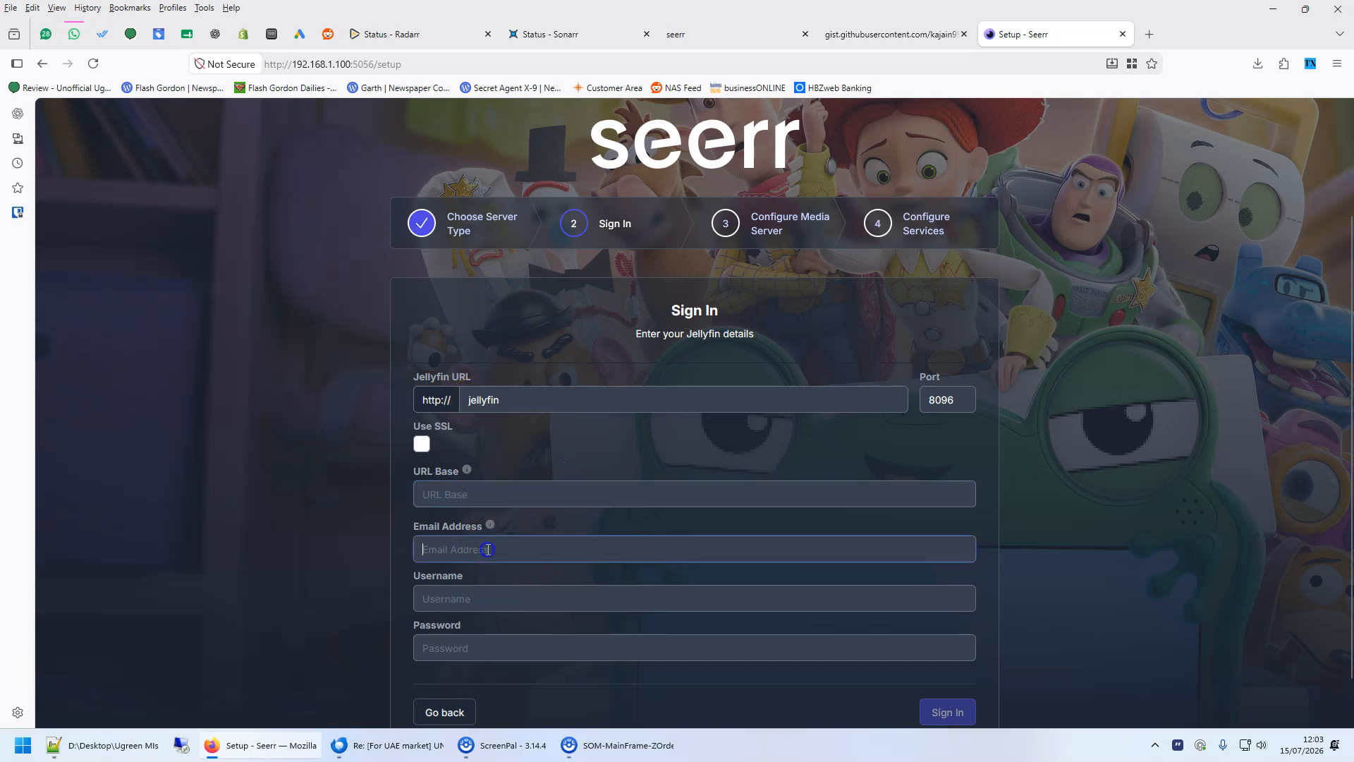
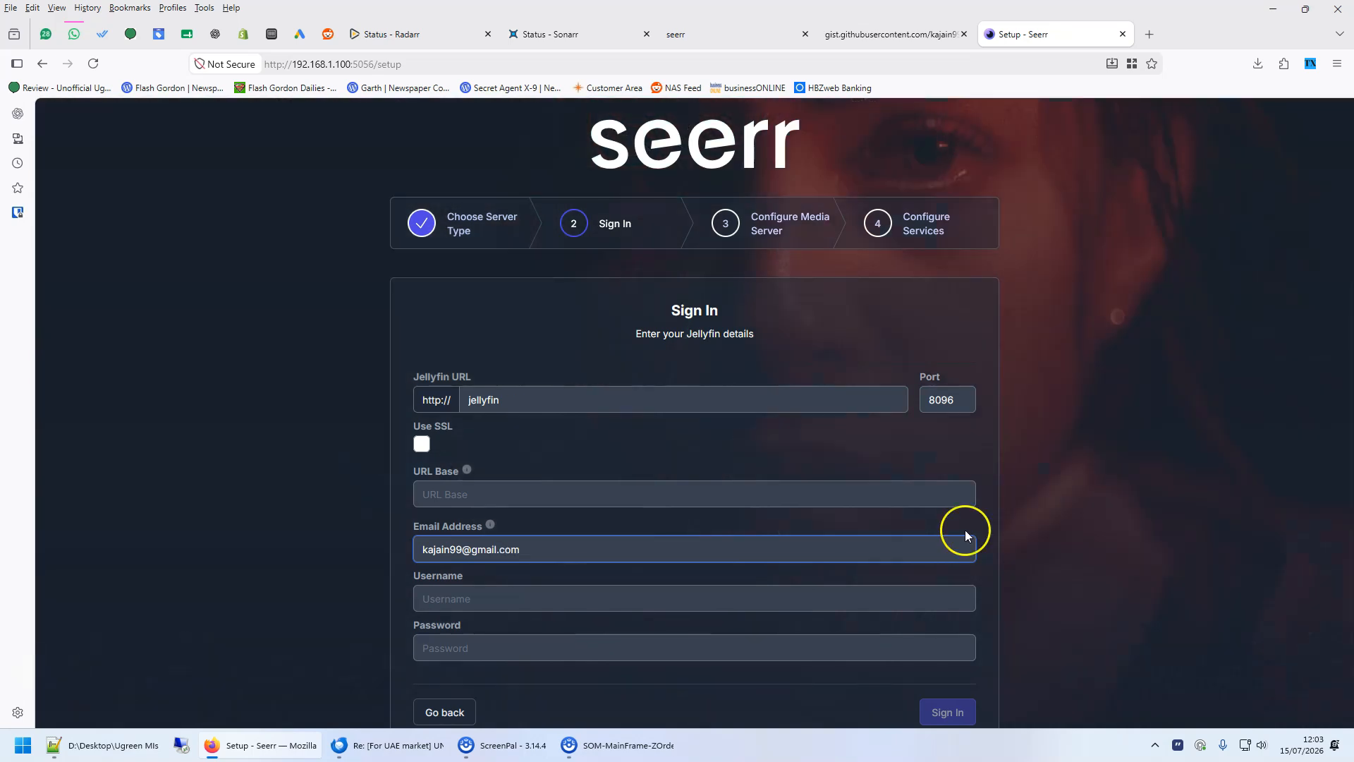
- Enter the Jellyfin username and account password, then sign in
left_click(480, 597)
type("kajain")
key("Tab")
type("•••••")
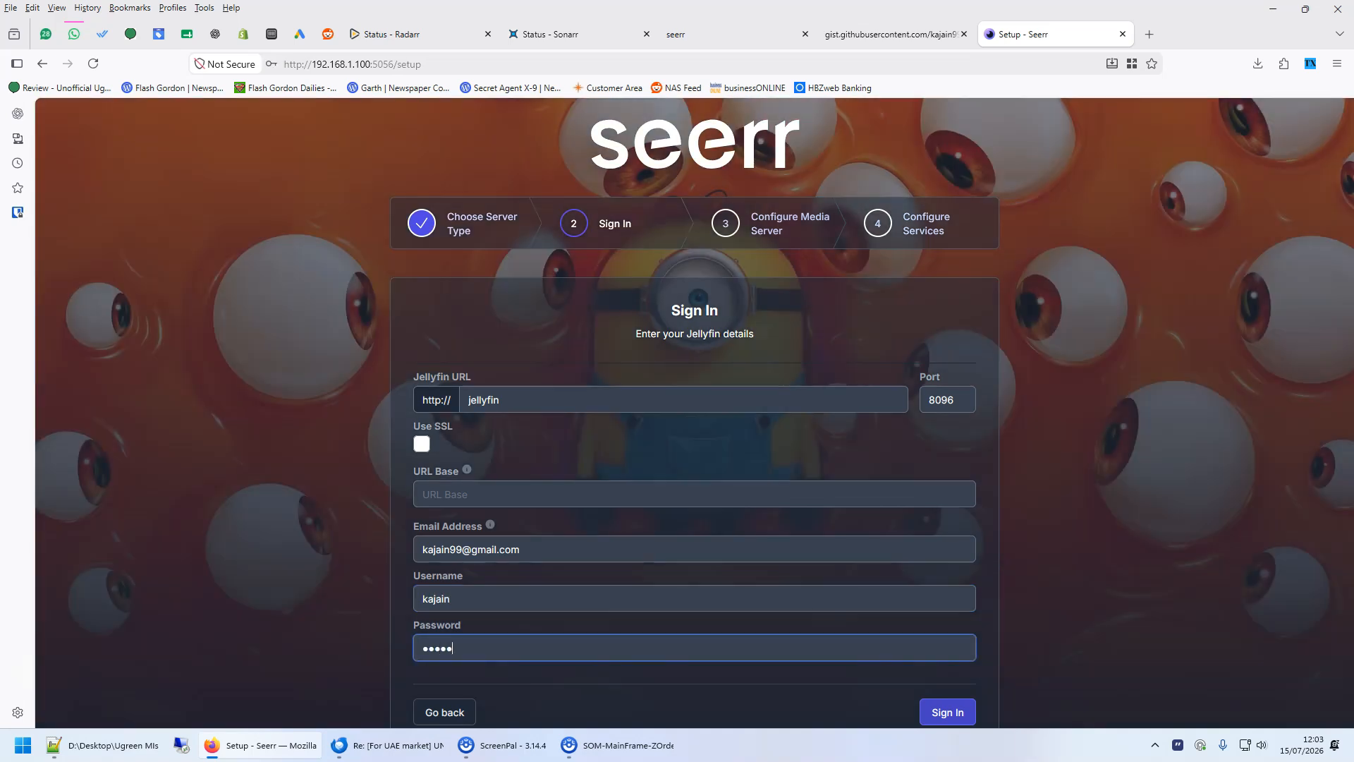
scroll(919, 636, "down", 1)
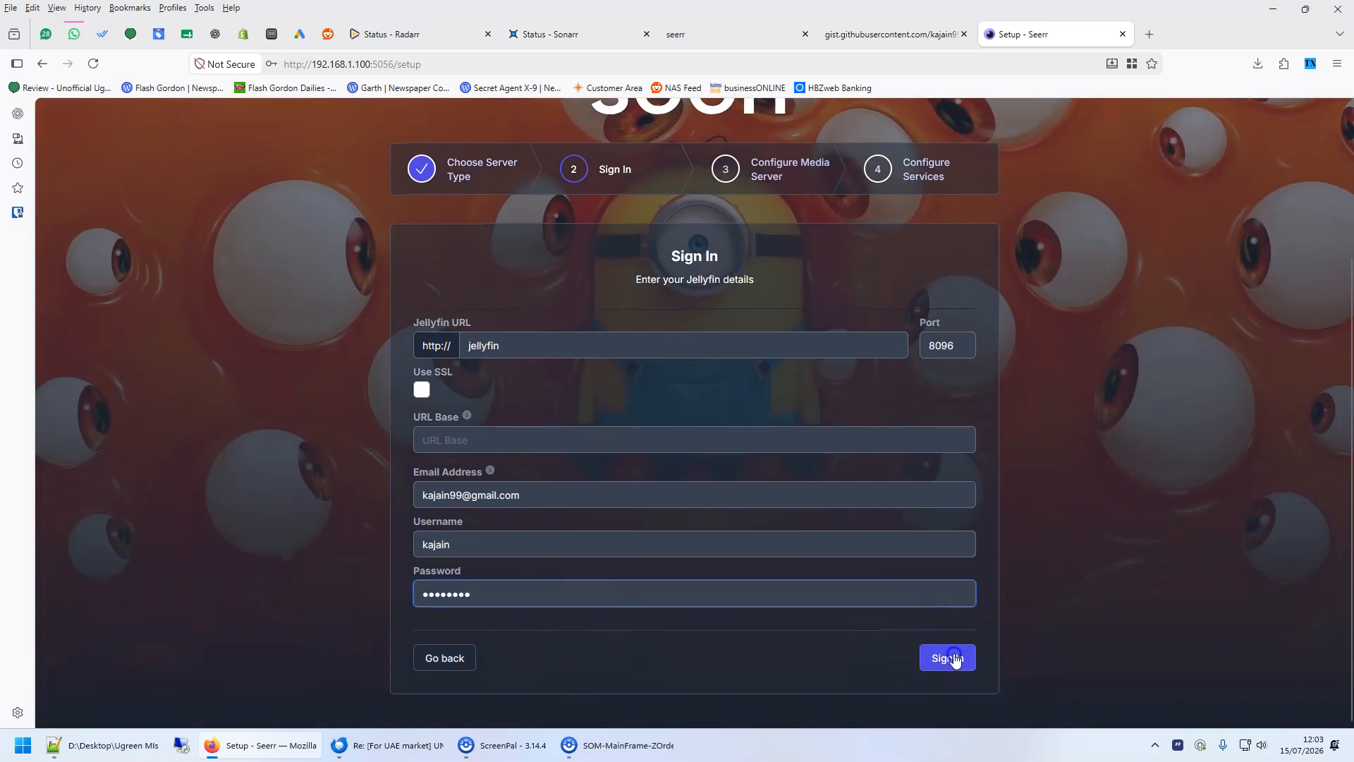
left_click(952, 656)
left_click(466, 199)
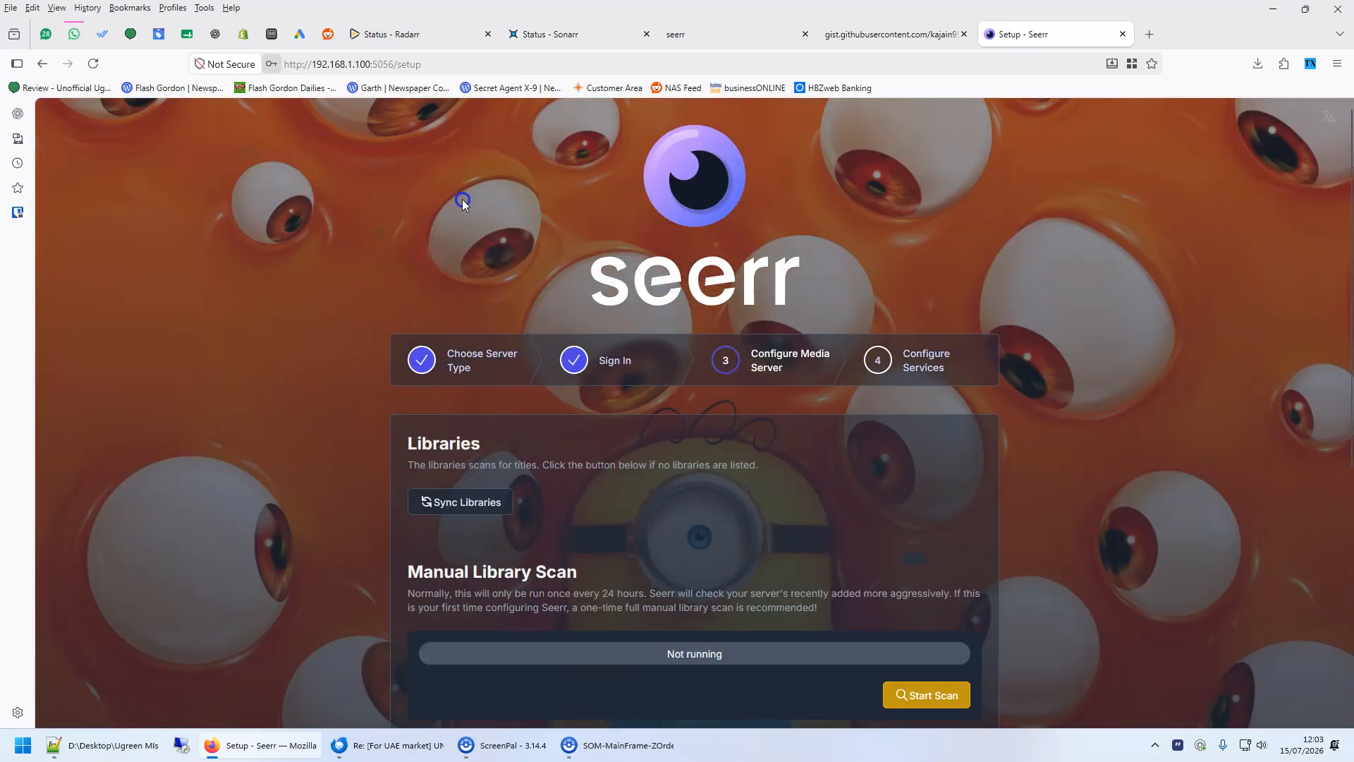
- Sync the Jellyfin libraries and enable both the Movies and Shows libraries
scroll(721, 481, "down", 1)
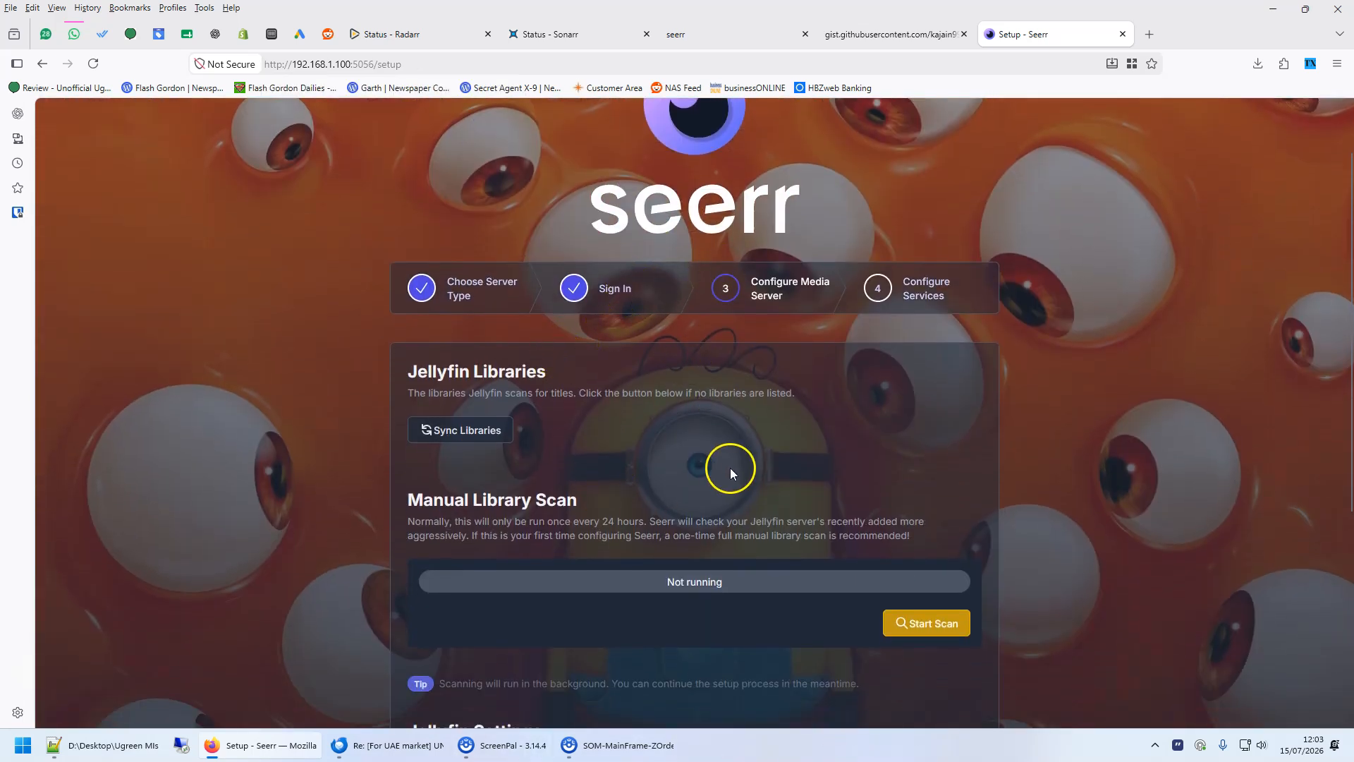
scroll(730, 467, "down", 1)
left_click(467, 358)
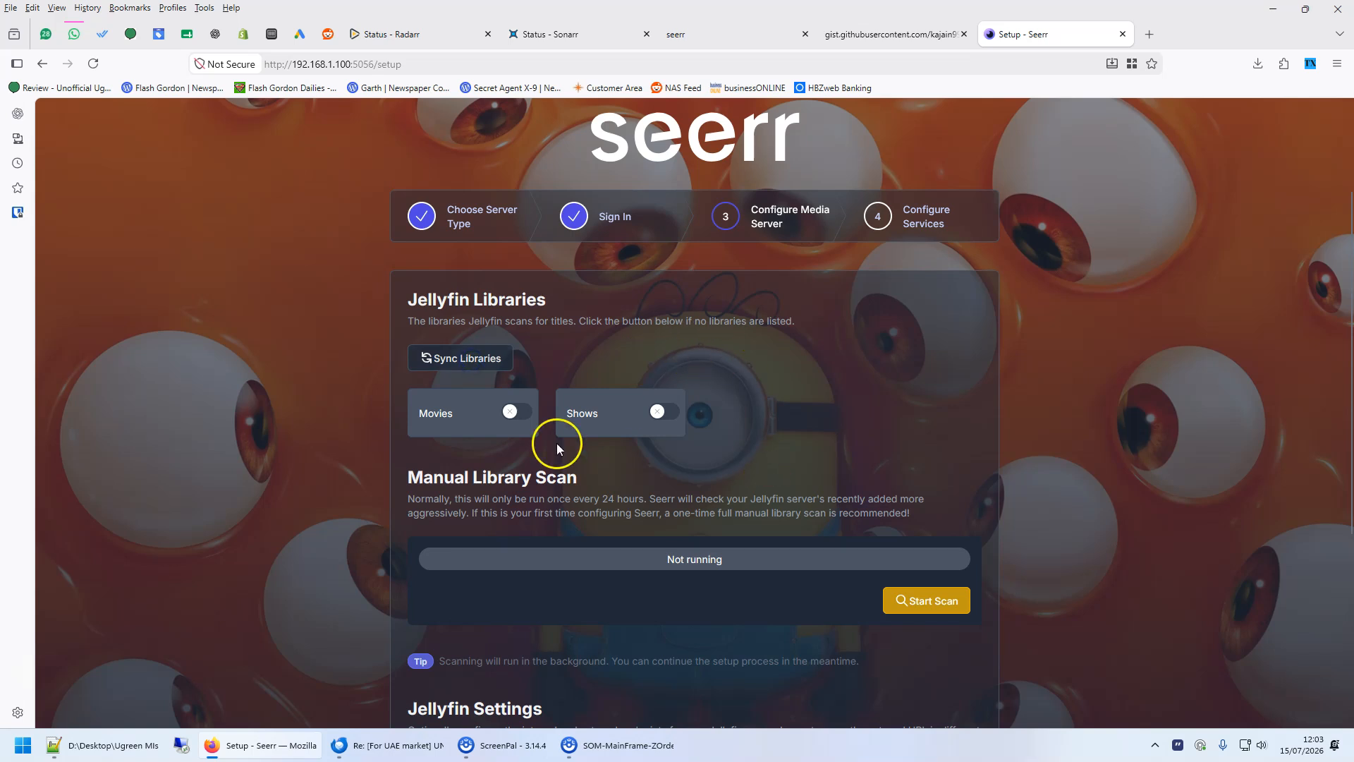
left_click(652, 410)
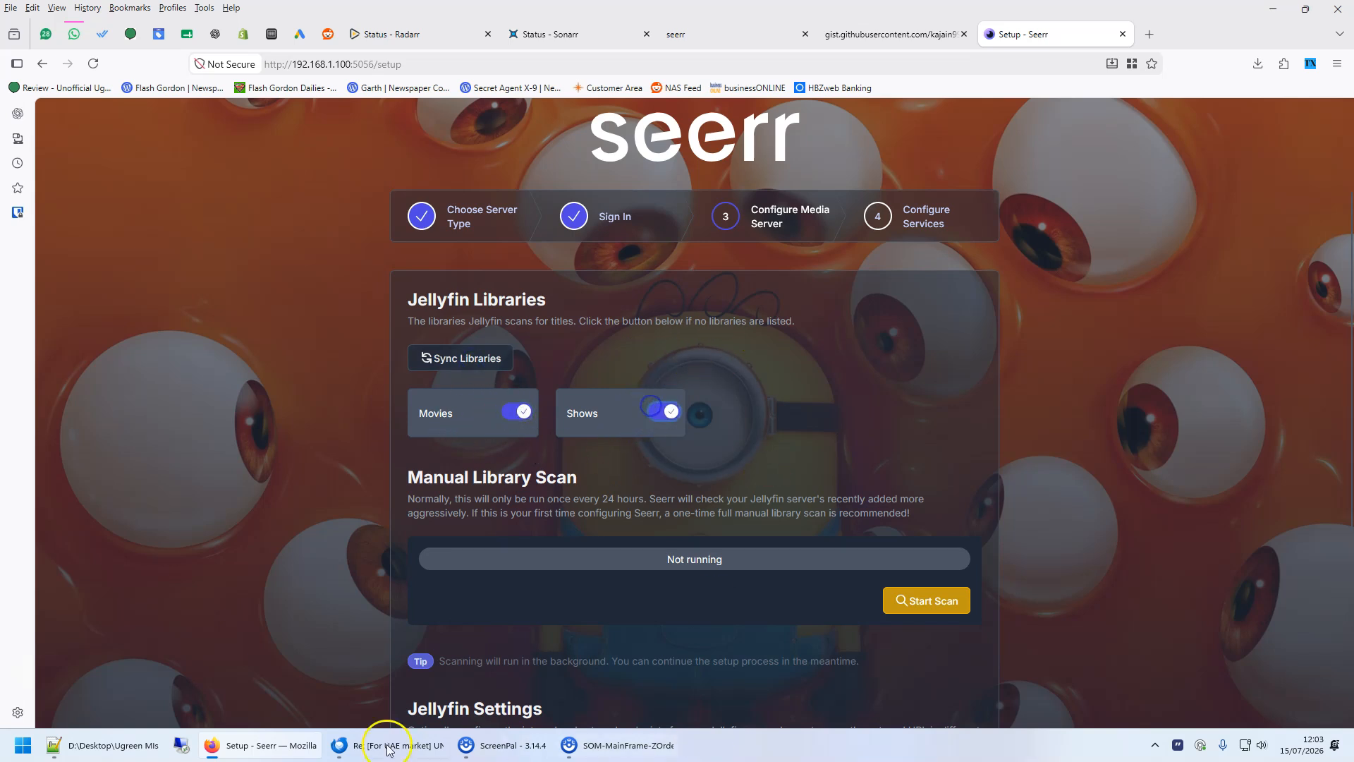
- Continue from the Jellyfin settings to the services configuration step
scroll(764, 454, "down", 4)
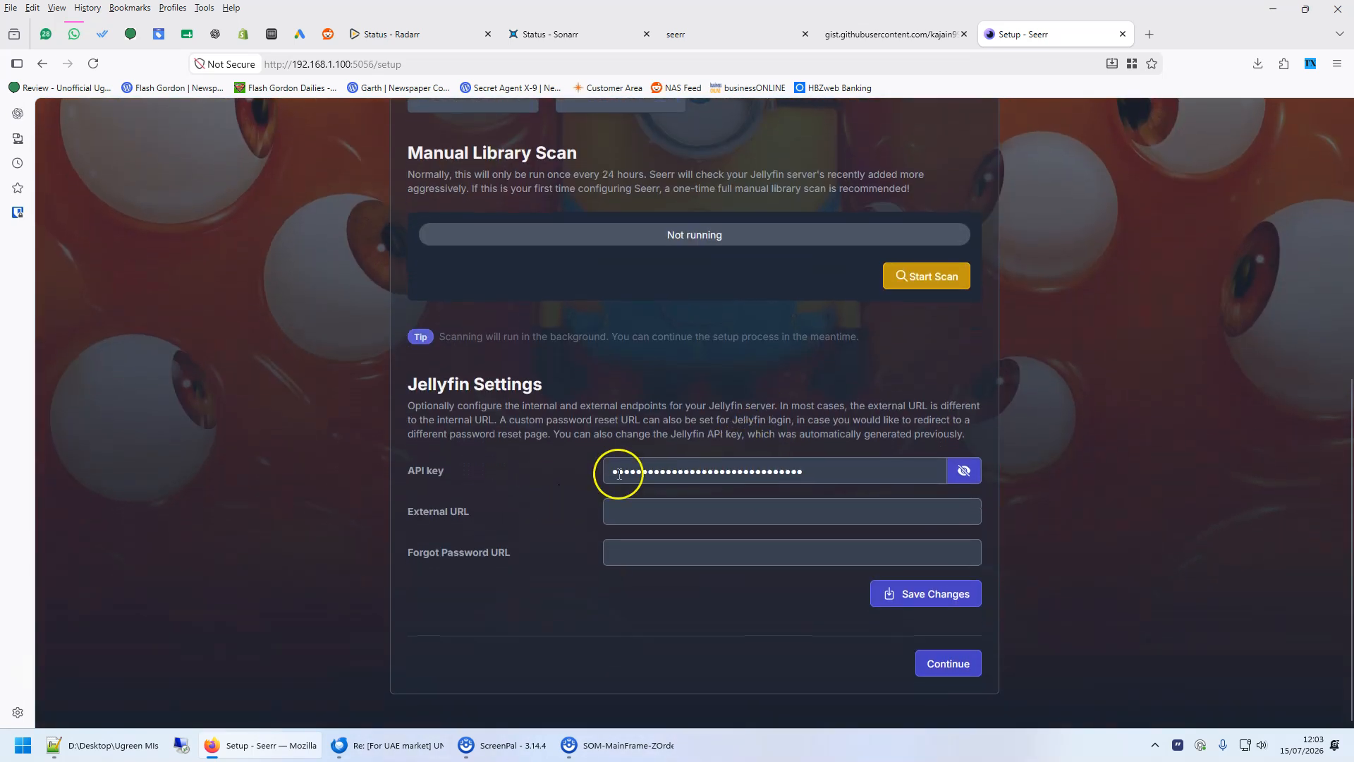
left_click_drag(837, 468, 526, 477)
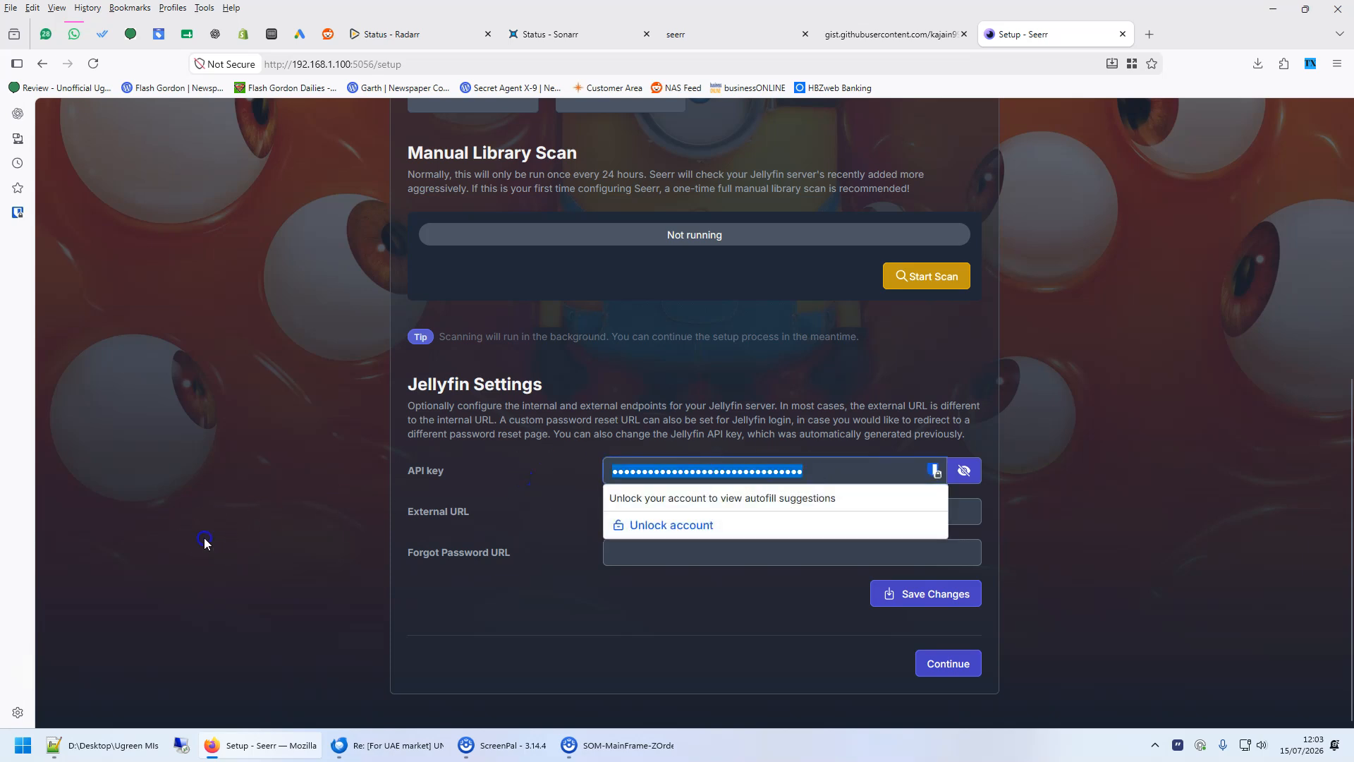
left_click(944, 665)
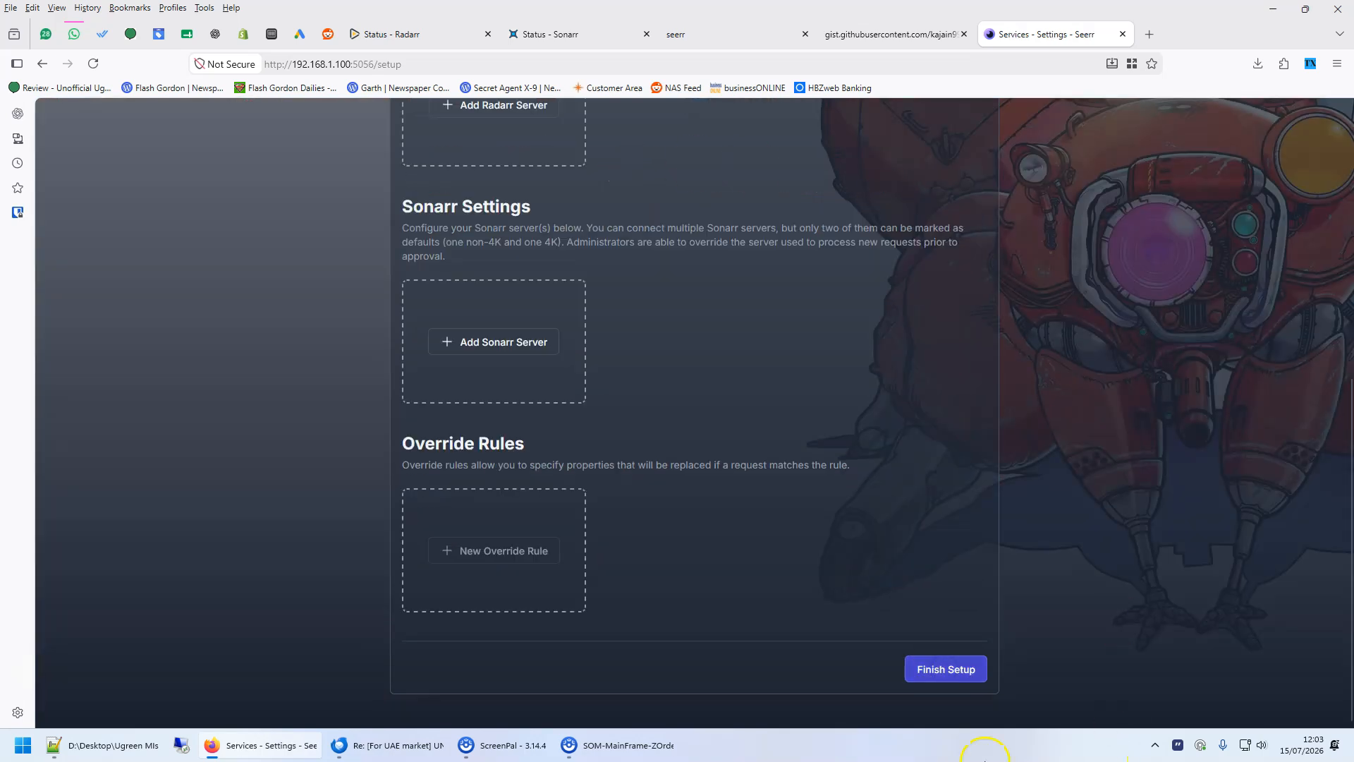
- Copy Radarr's API key from its general settings
scroll(701, 416, "up", 7)
scroll(536, 522, "down", 2)
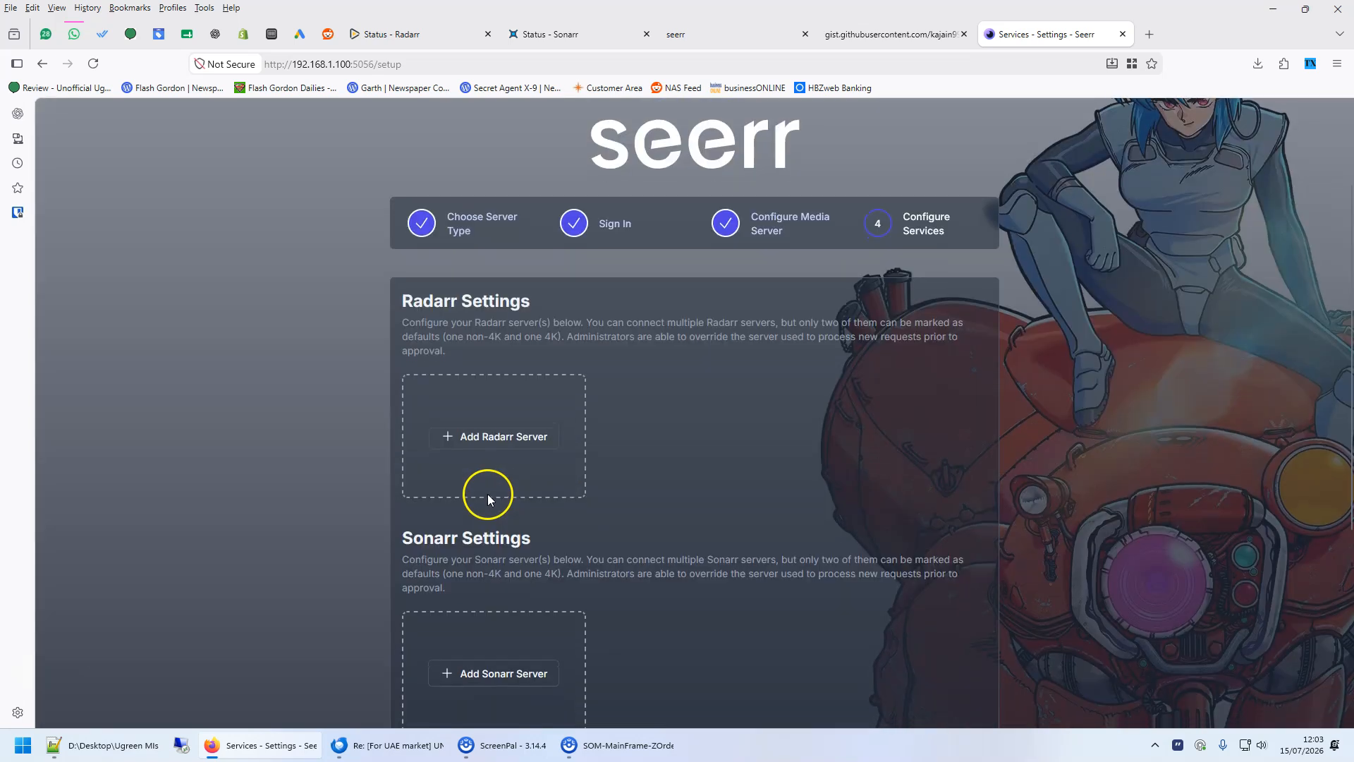
left_click(400, 33)
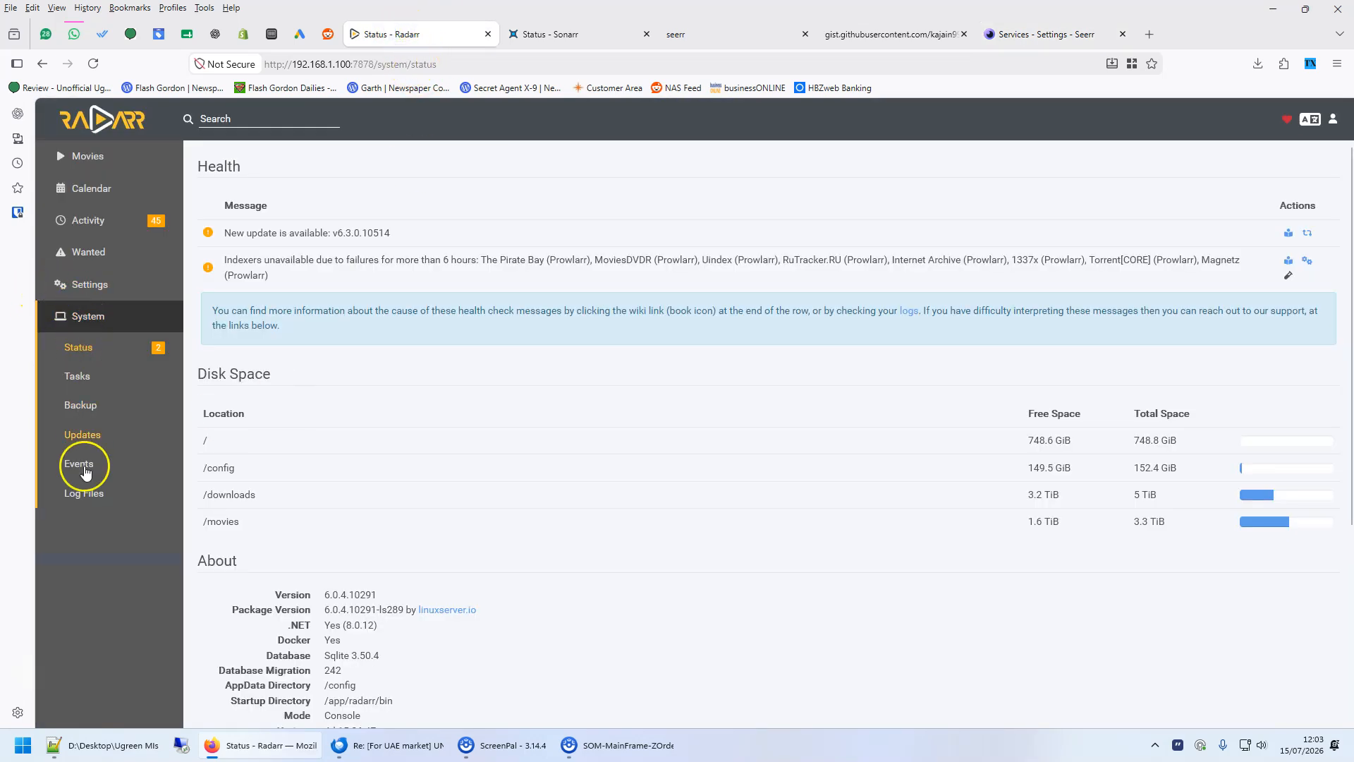
left_click(89, 285)
left_click(81, 608)
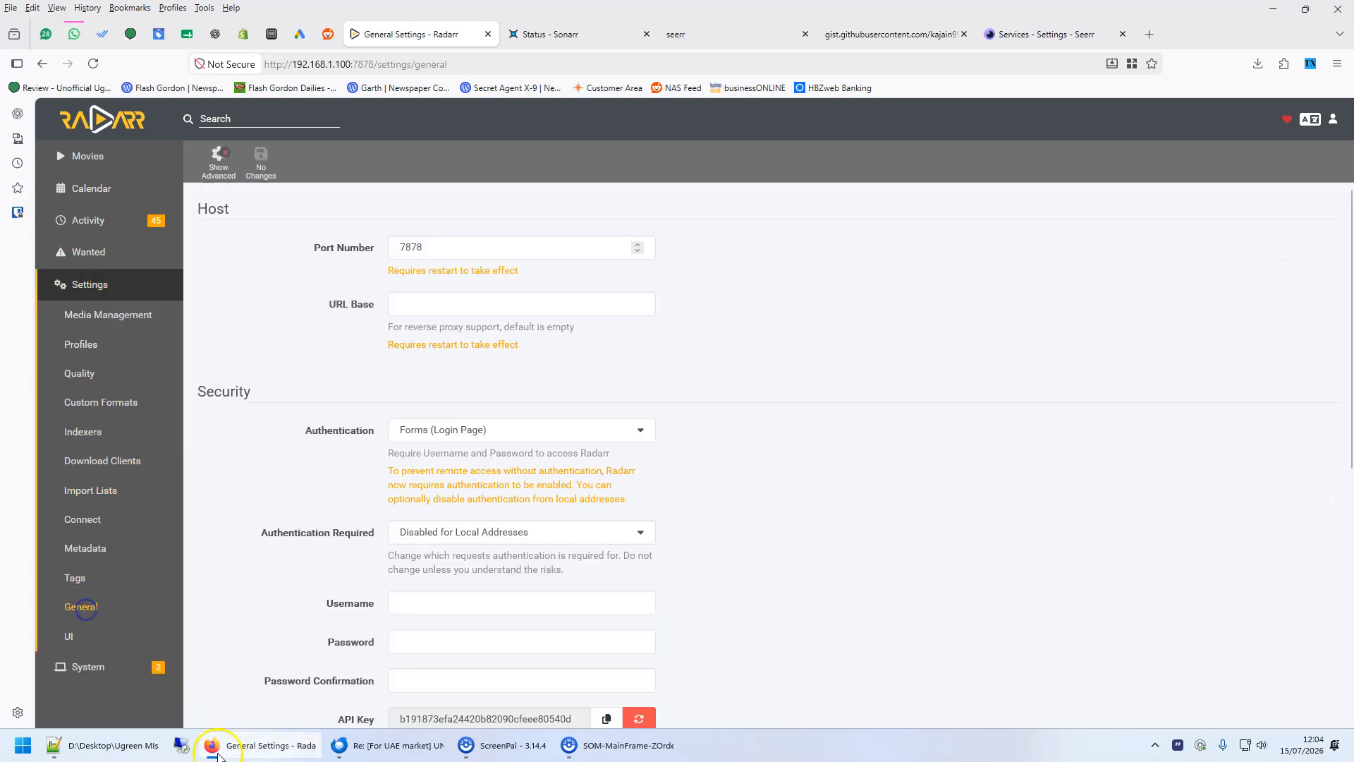
scroll(505, 567, "down", 3)
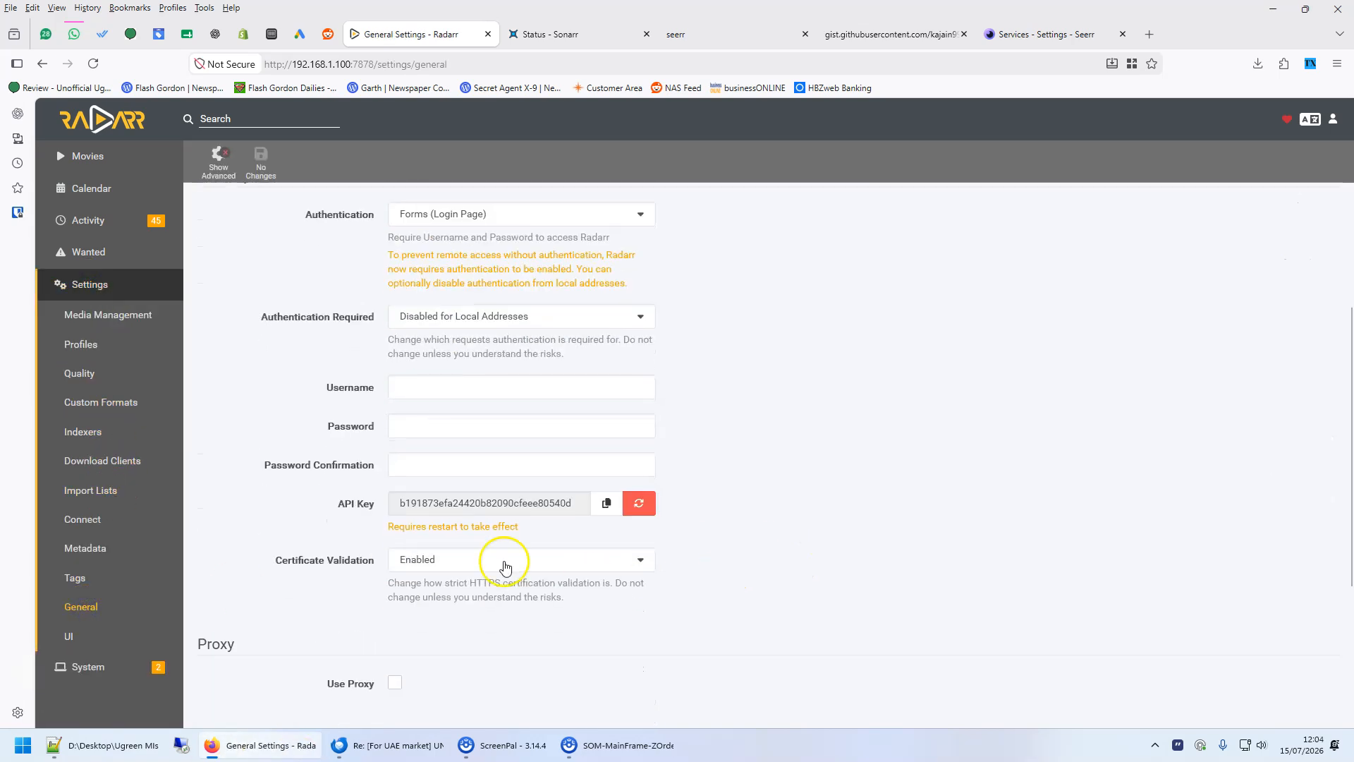
left_click(607, 503)
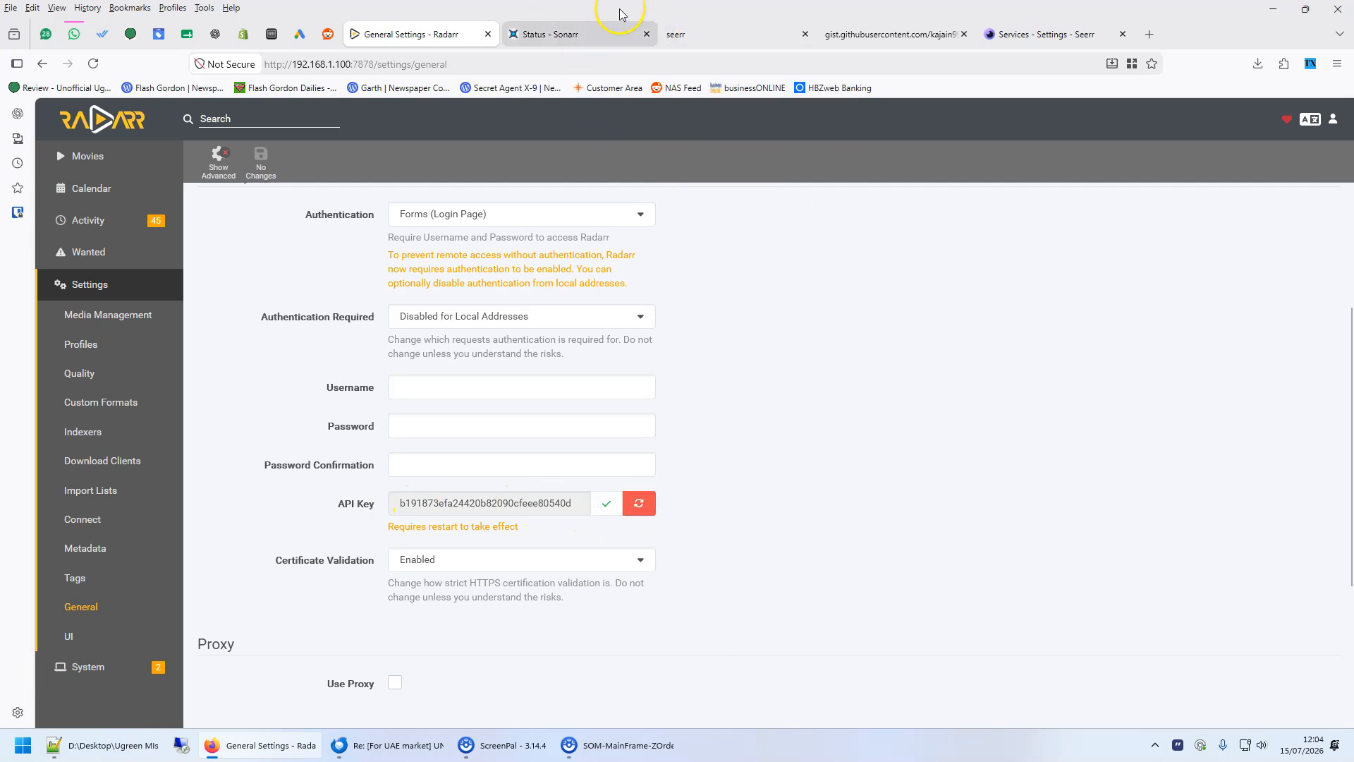
- Start adding a Radarr server named radarr with hostname radarr
left_click(1034, 40)
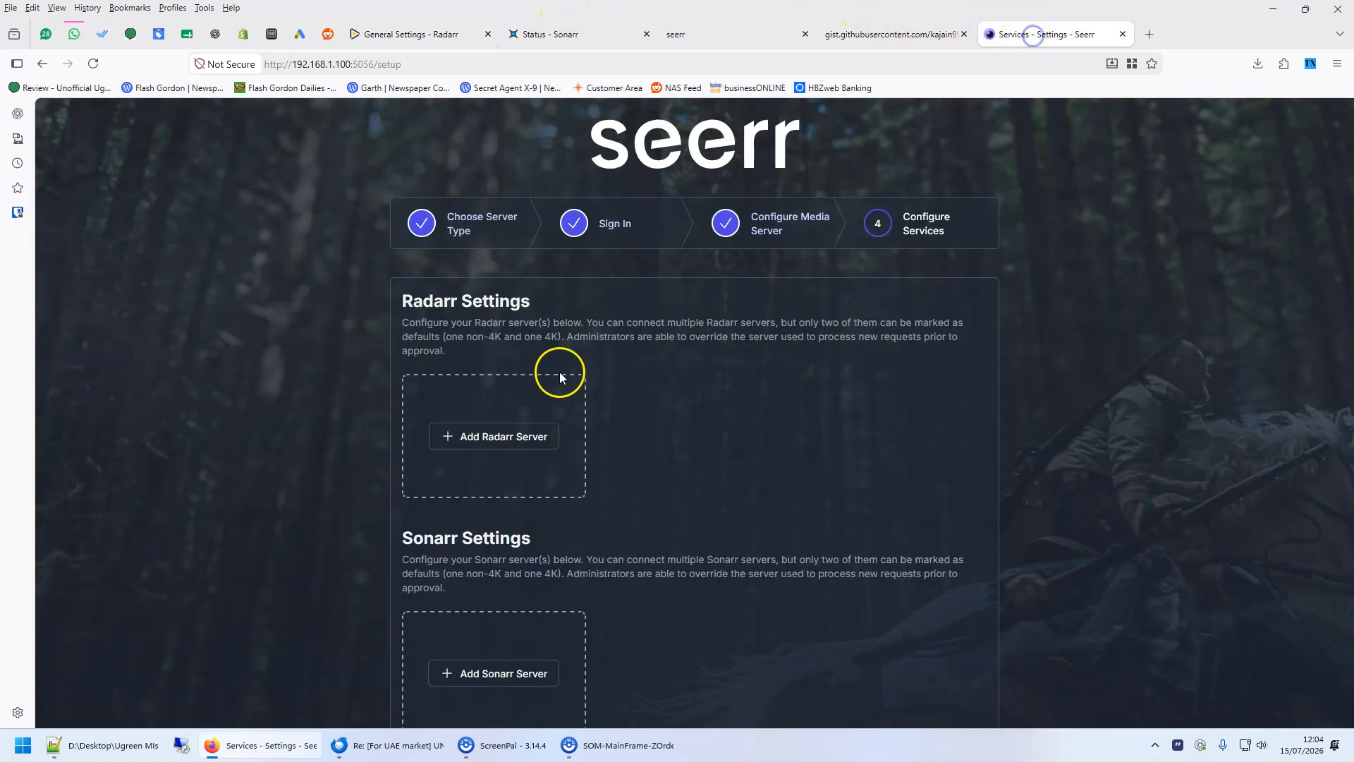
left_click(493, 437)
left_click(673, 270)
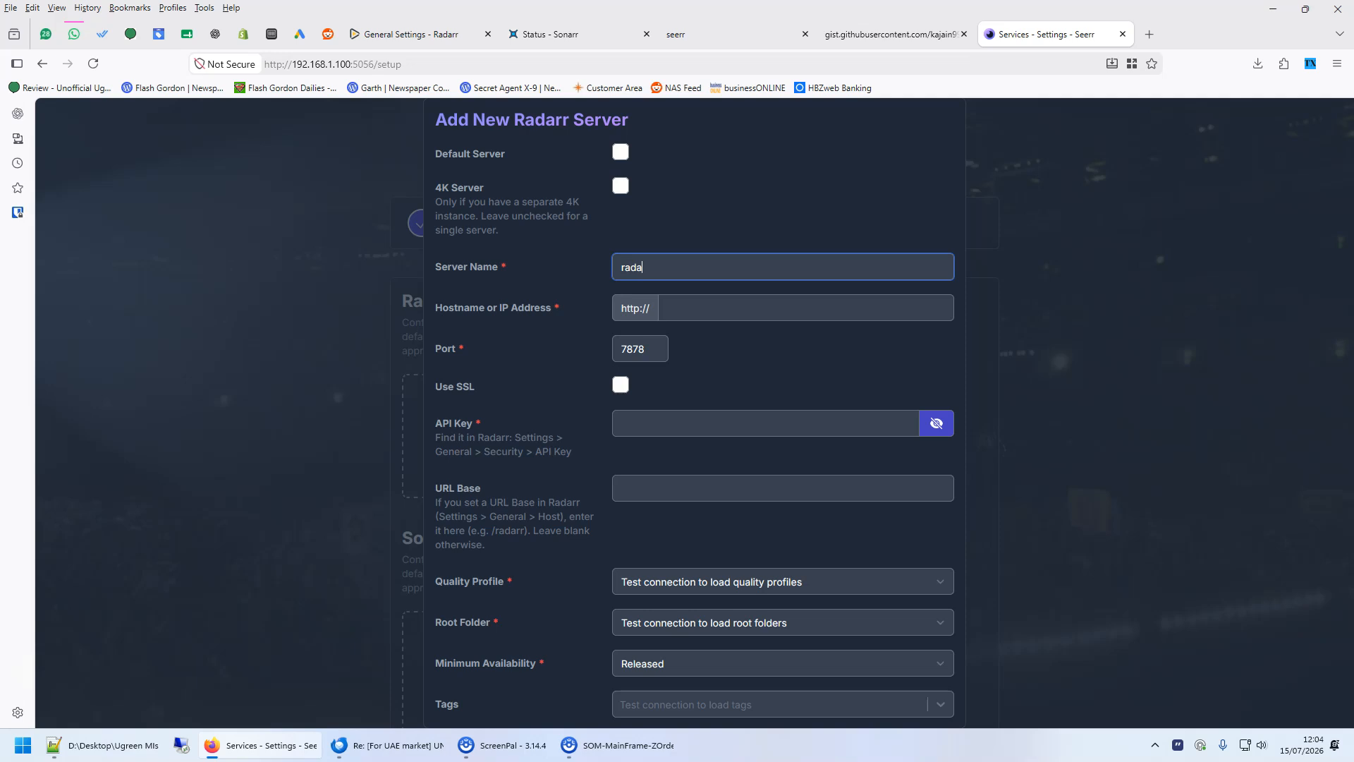
left_click(688, 309)
type("radarr")
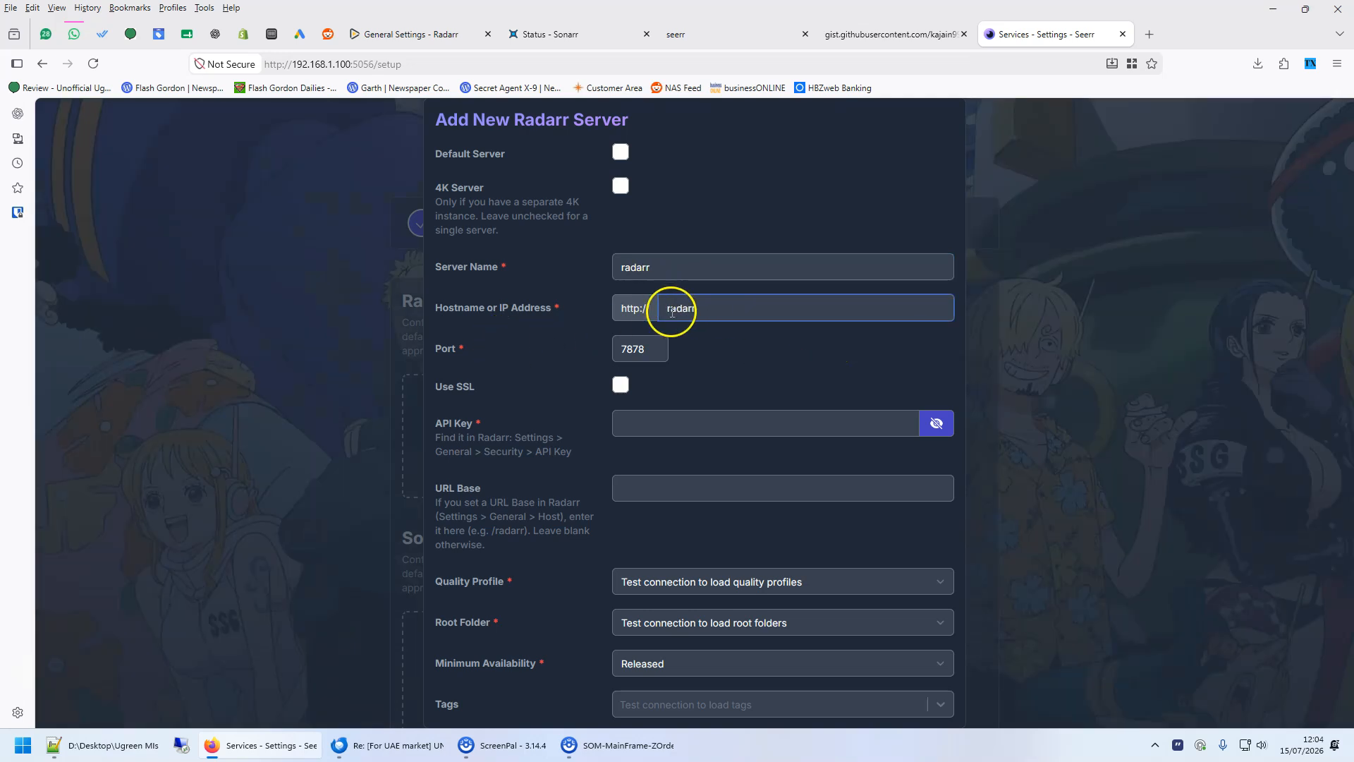
- Paste the Radarr API key and test the connection
left_click(663, 424)
key("ctrl+v")
scroll(831, 522, "down", 5)
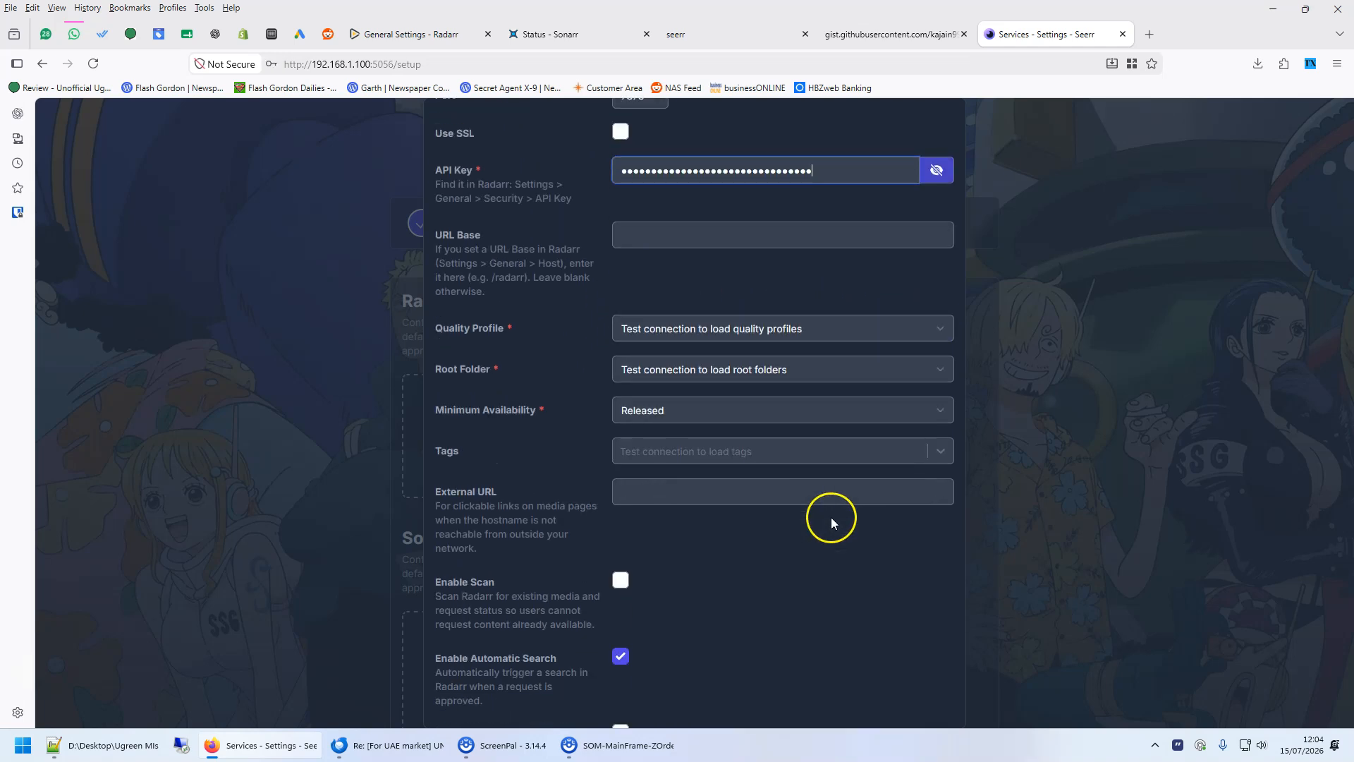
left_click(846, 703)
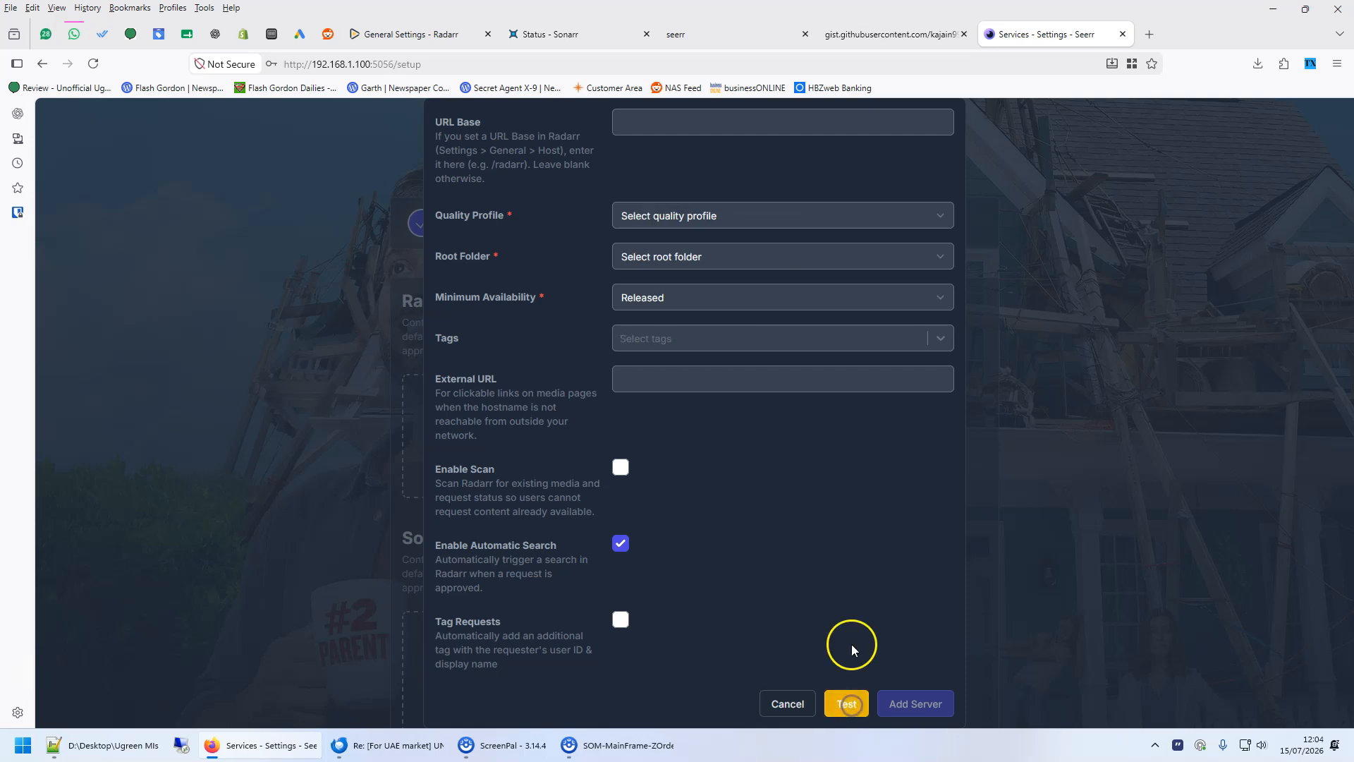
- Choose the Any quality profile and a root folder, then add the Radarr server
left_click(702, 218)
left_click(679, 260)
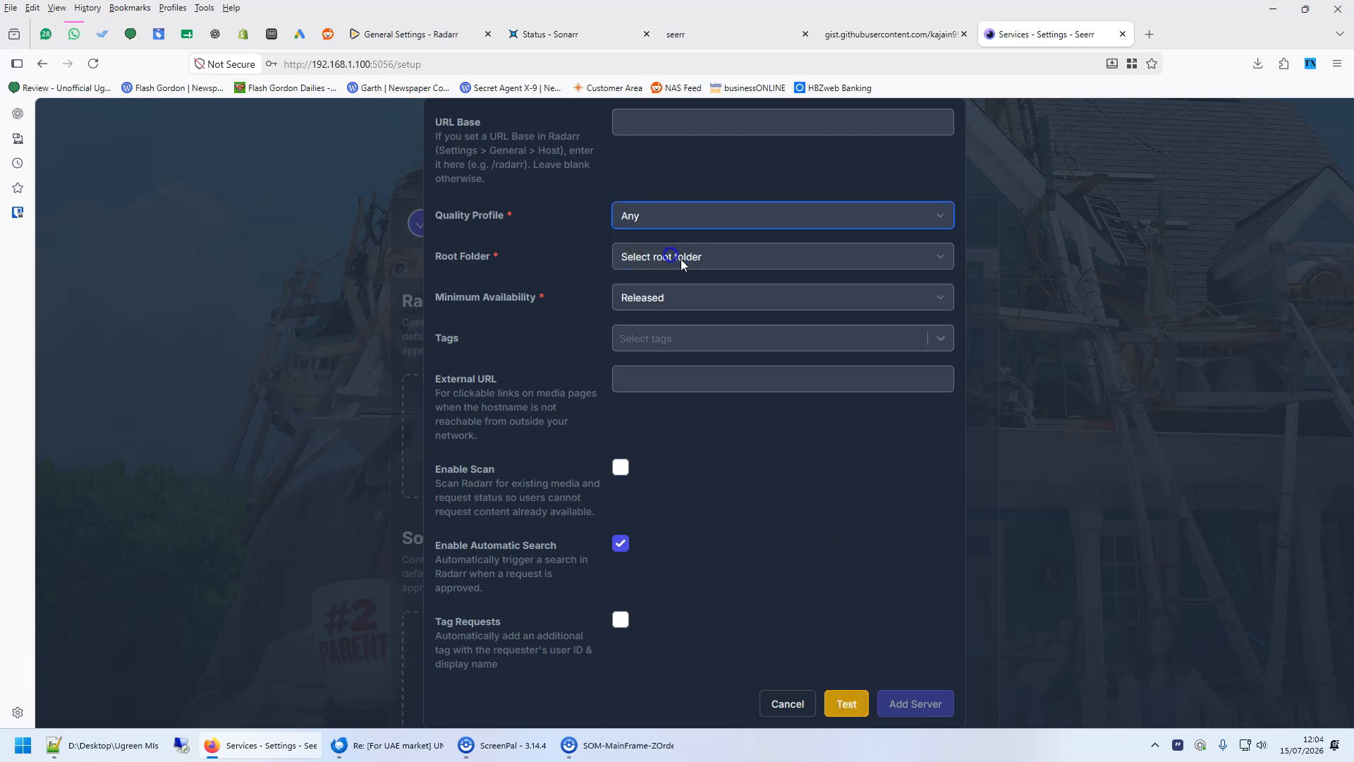
left_click(705, 256)
left_click(670, 298)
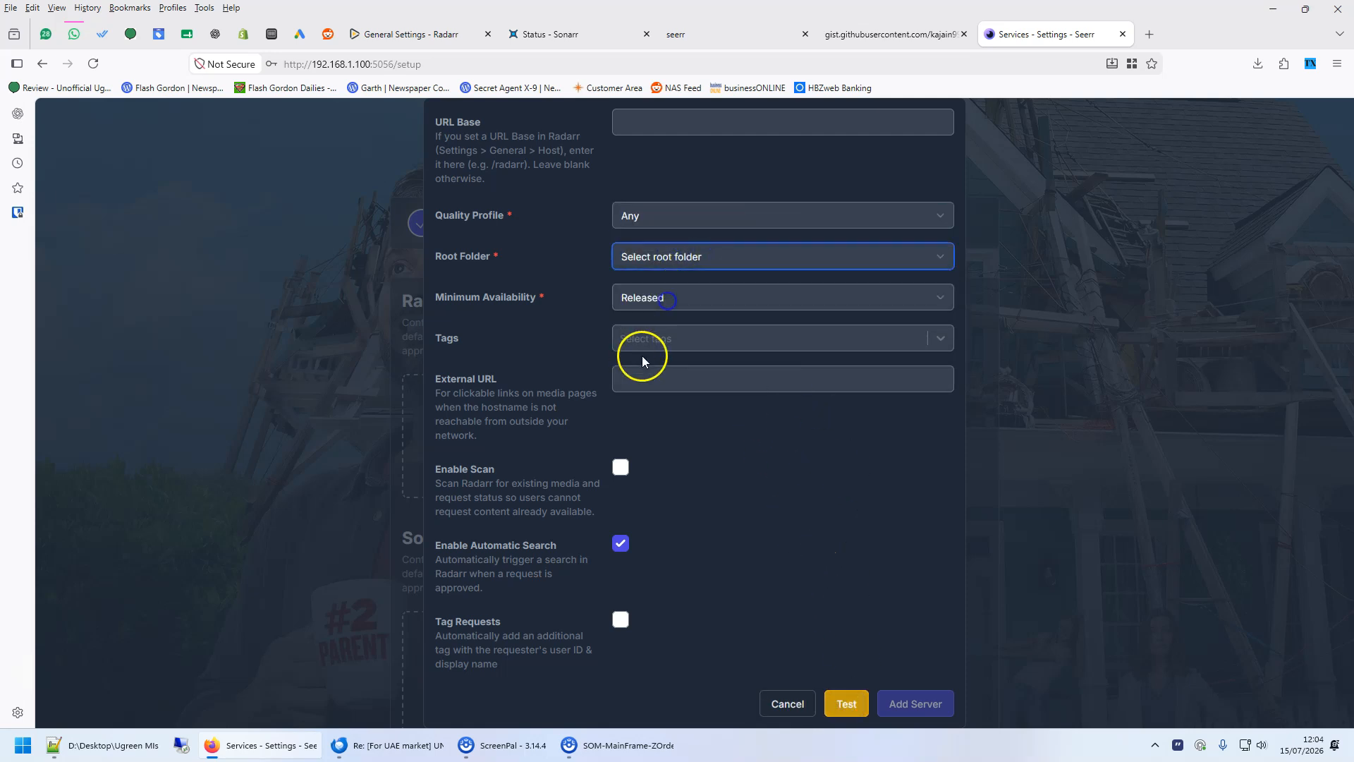
left_click(685, 299)
left_click(686, 305)
left_click(913, 702)
- Start adding a Sonarr server named sonarr with hostname sonarr
scroll(583, 499, "down", 4)
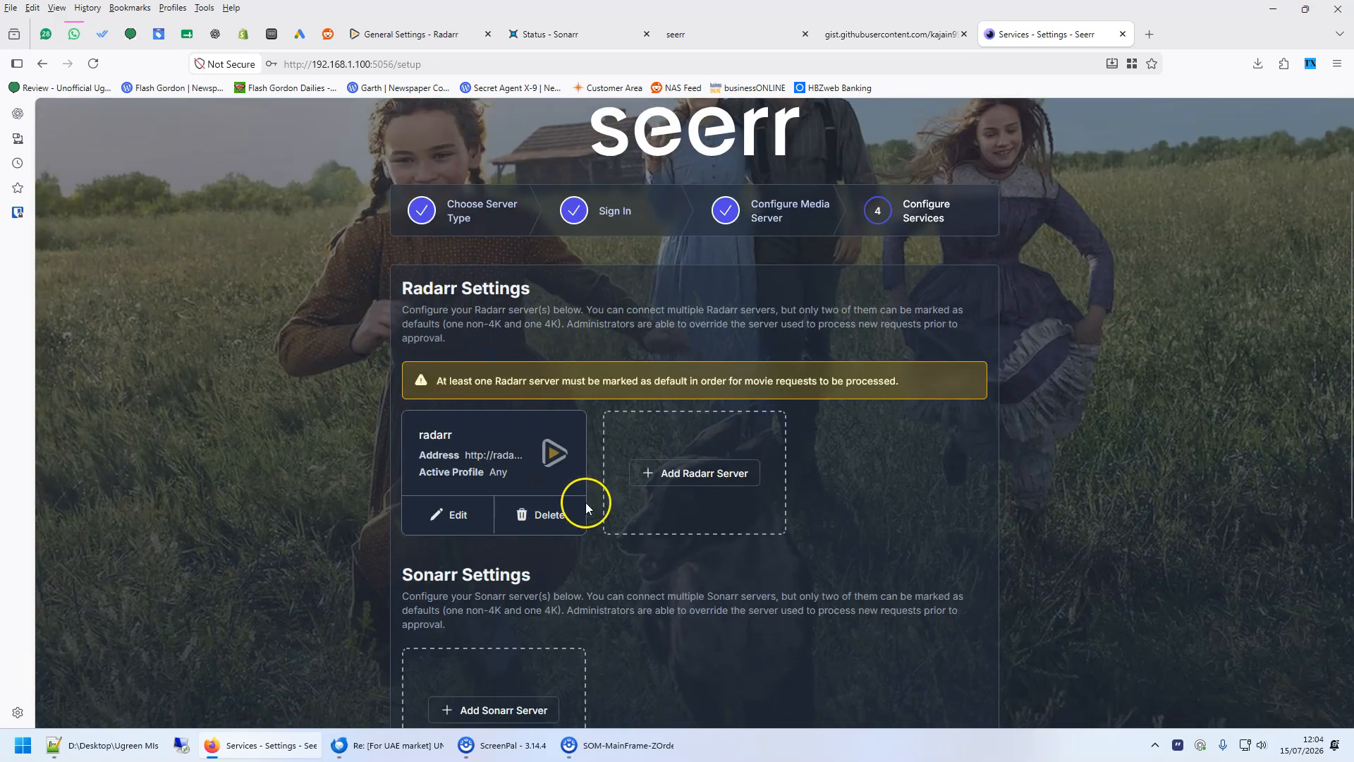
left_click(493, 436)
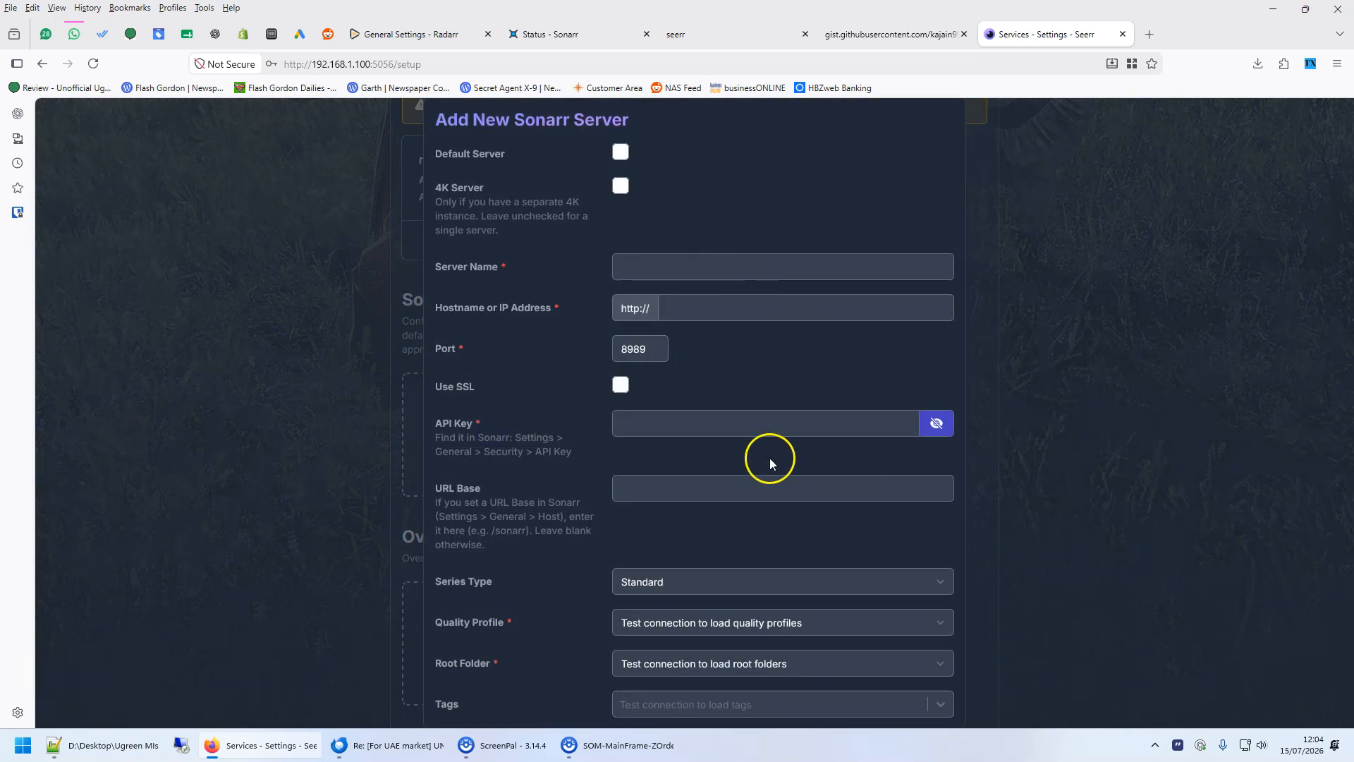
left_click(682, 265)
key("Tab")
type("s")
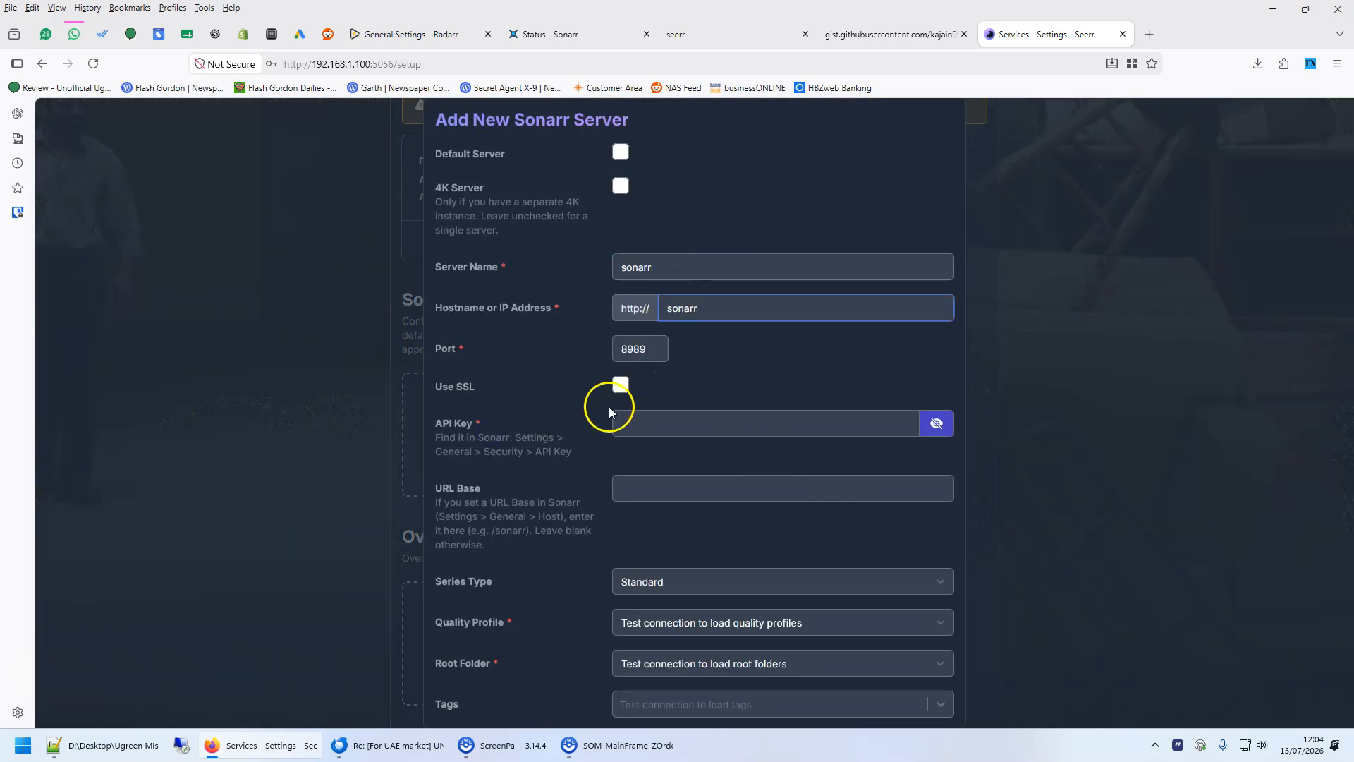
- Copy Sonarr's API key from its general settings
left_click(670, 423)
left_click(552, 34)
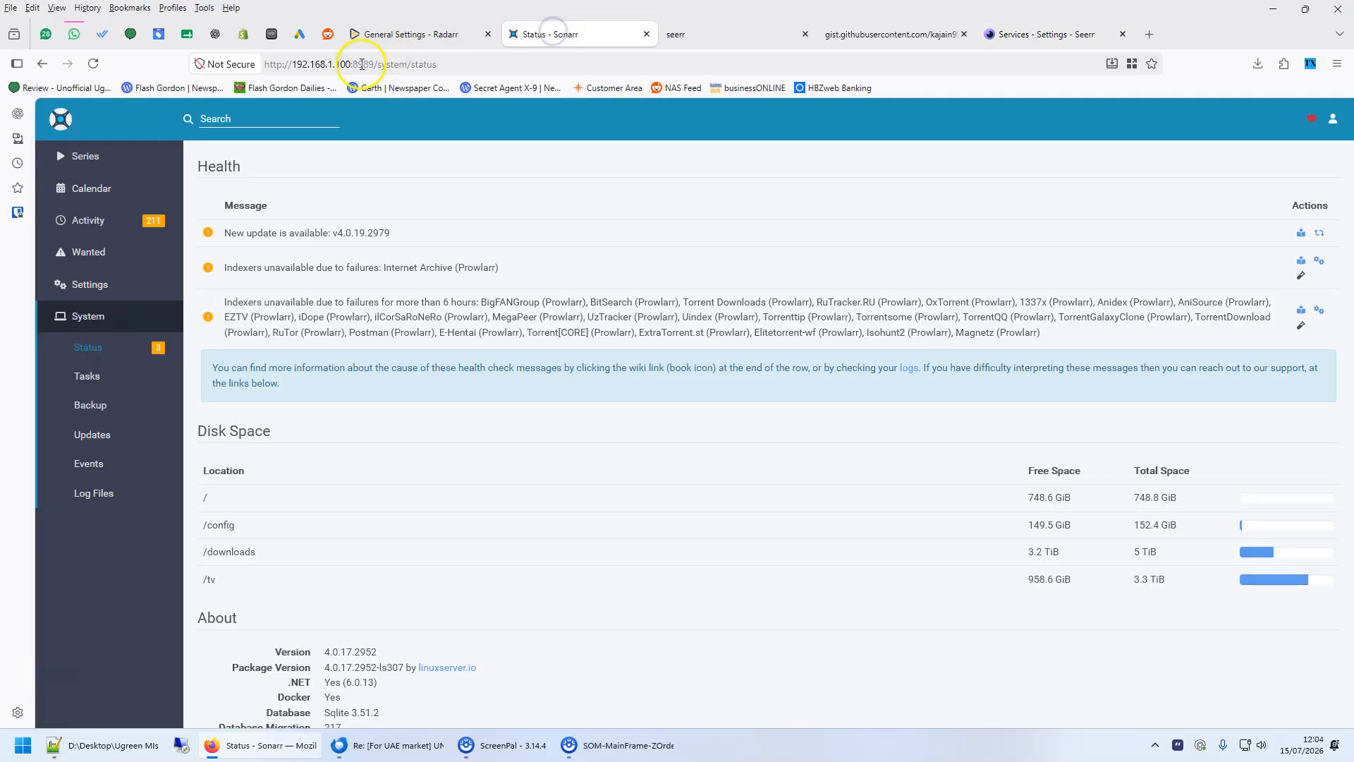
left_click(89, 285)
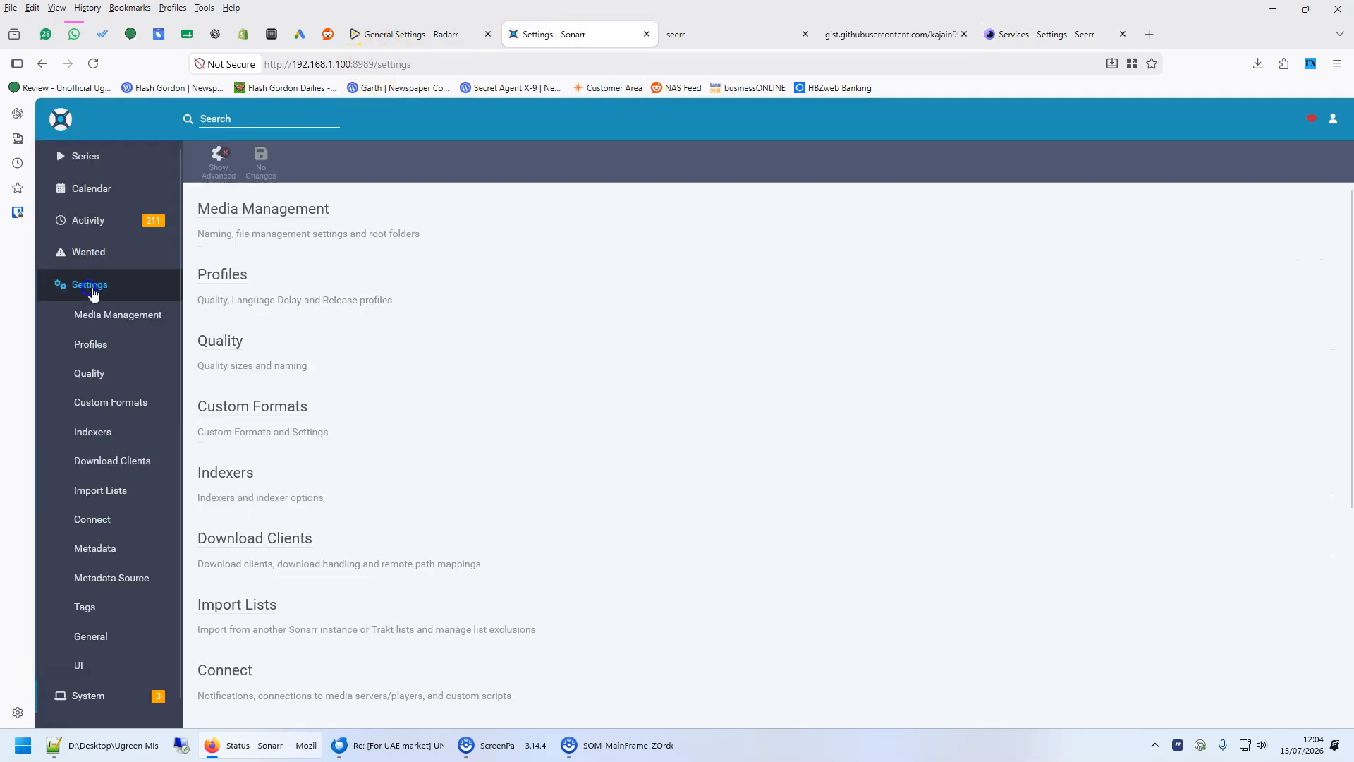
left_click(91, 636)
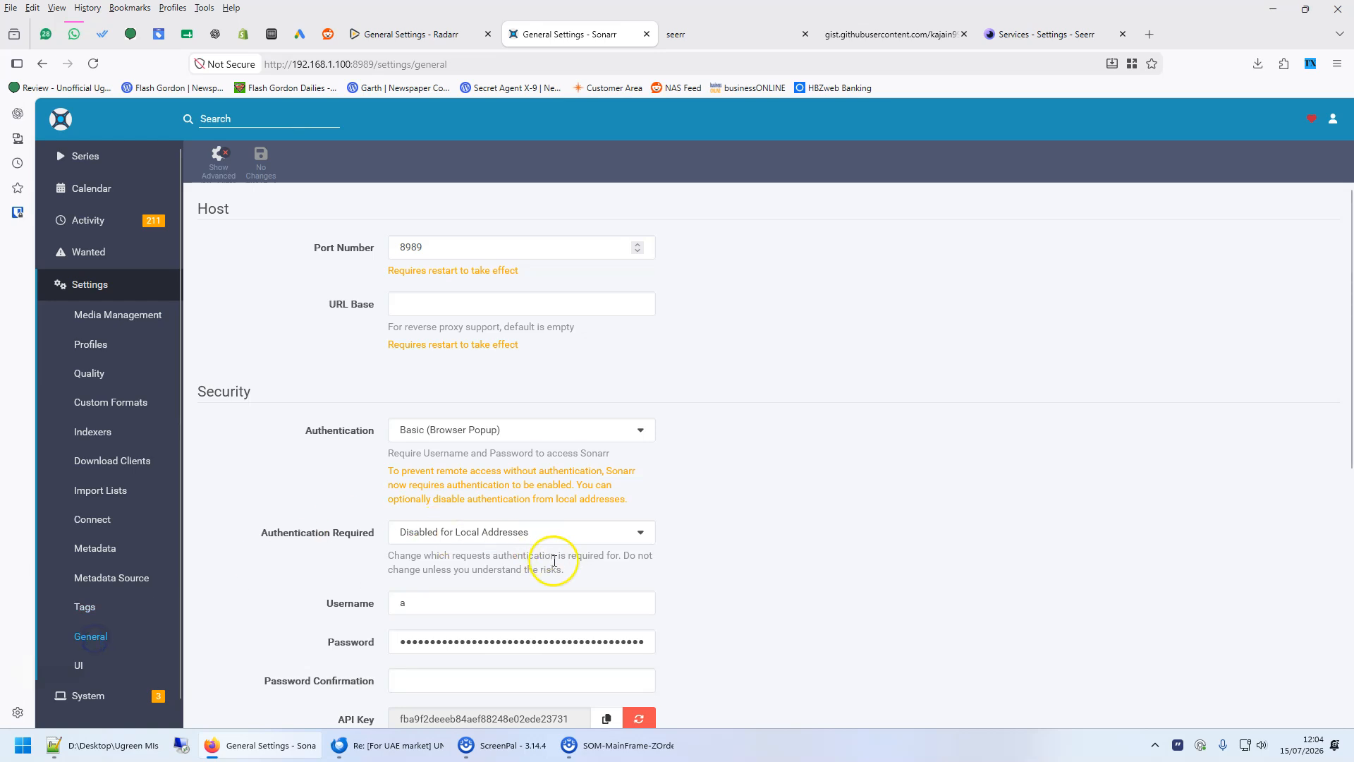
scroll(528, 635, "down", 1)
left_click(606, 646)
- Paste the Sonarr API key into the new server form and test the connection
left_click(1030, 34)
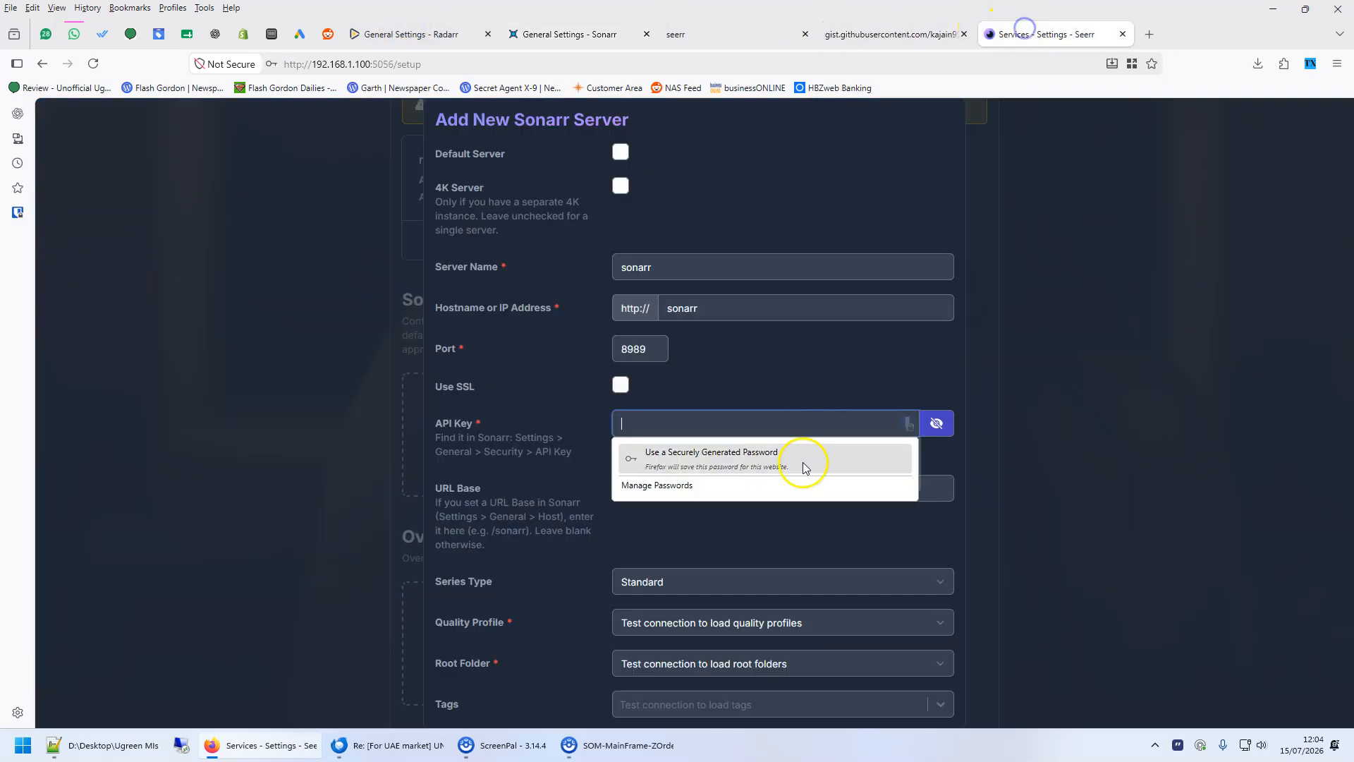
key("ctrl+v")
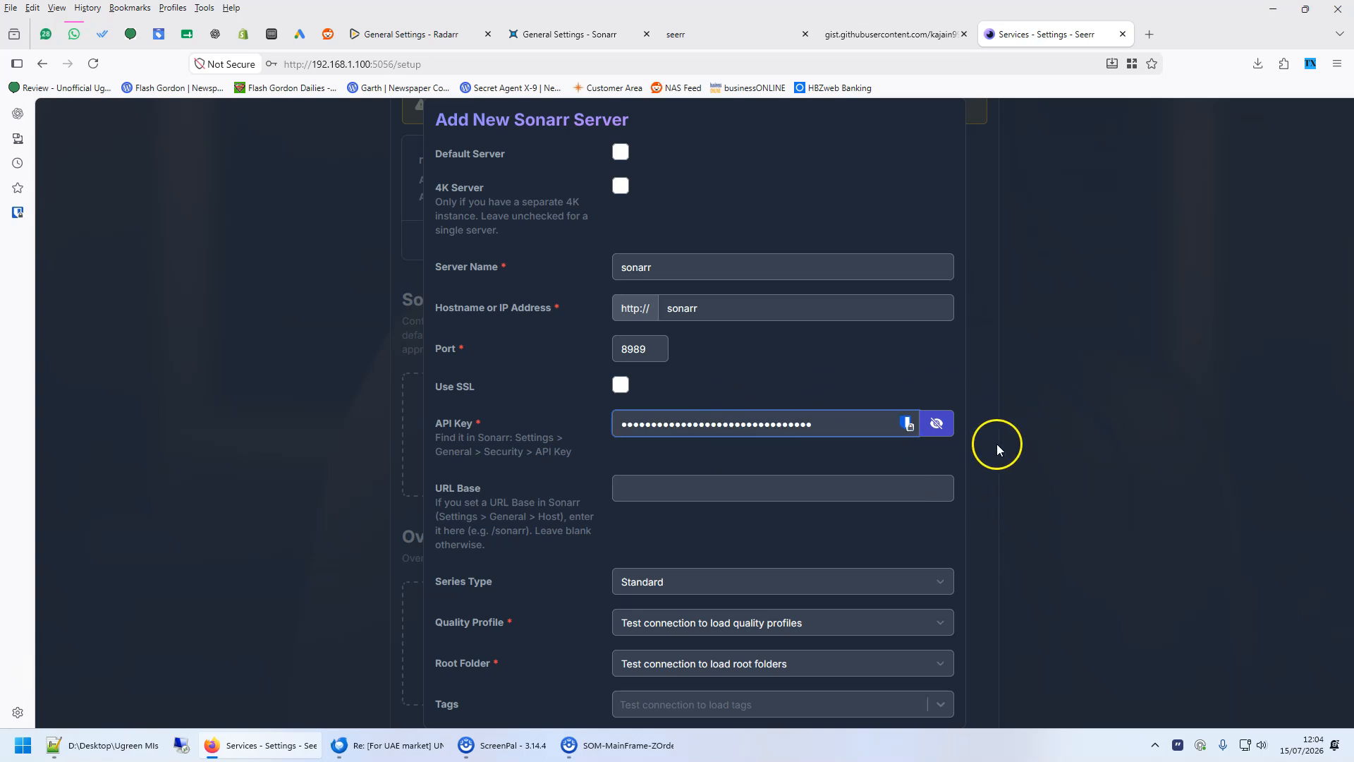
scroll(963, 583, "down", 10)
left_click(844, 703)
- Set the Sonarr anime quality profile to Any and anime root folder to /tv, and dismiss the server form
scroll(944, 542, "up", 4)
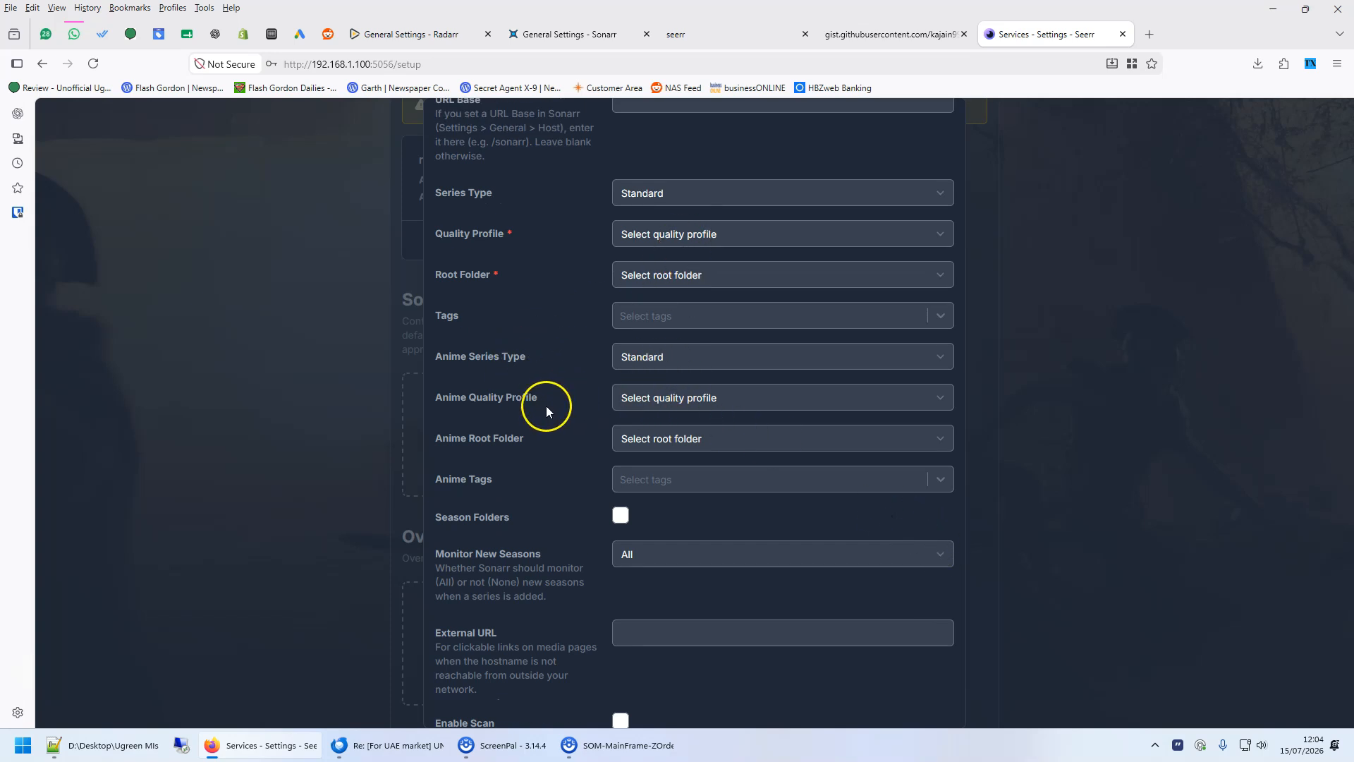
left_click(778, 402)
left_click(650, 439)
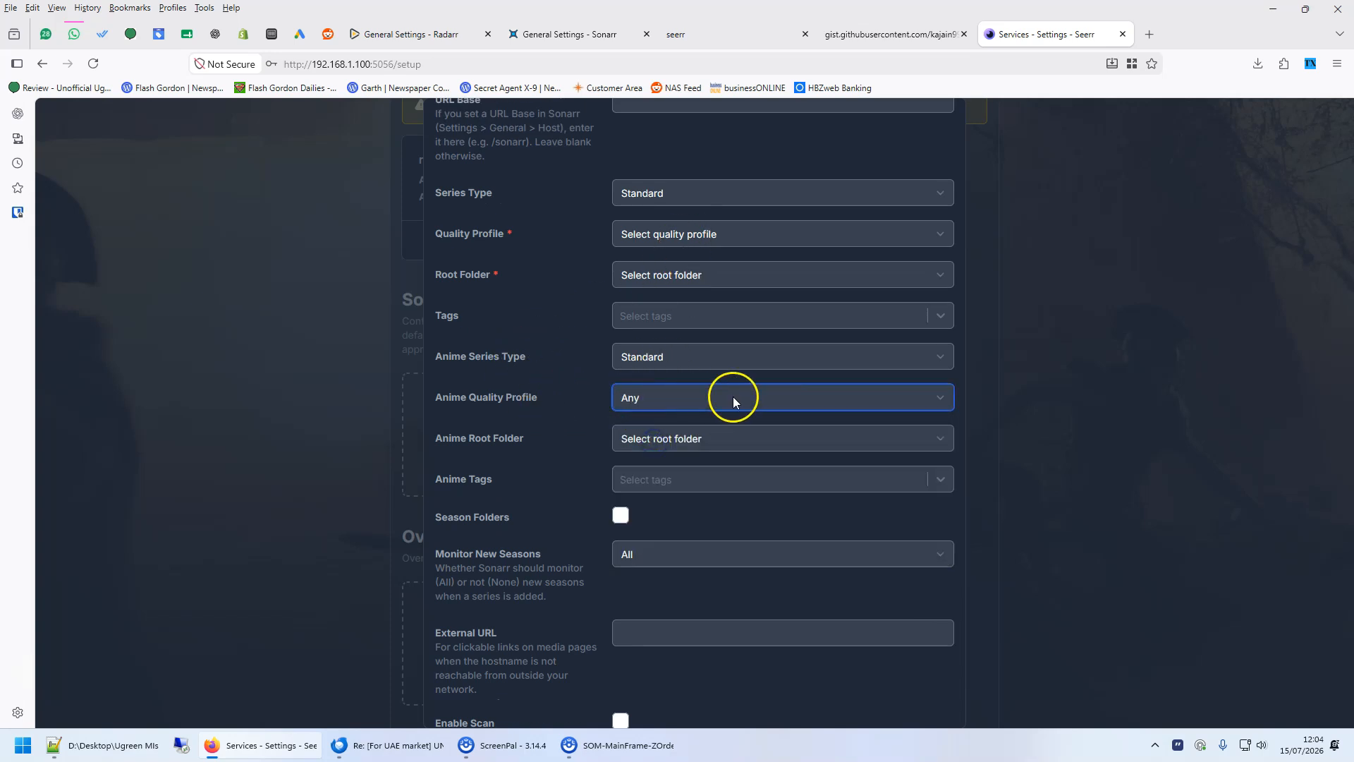
left_click(688, 449)
left_click(655, 482)
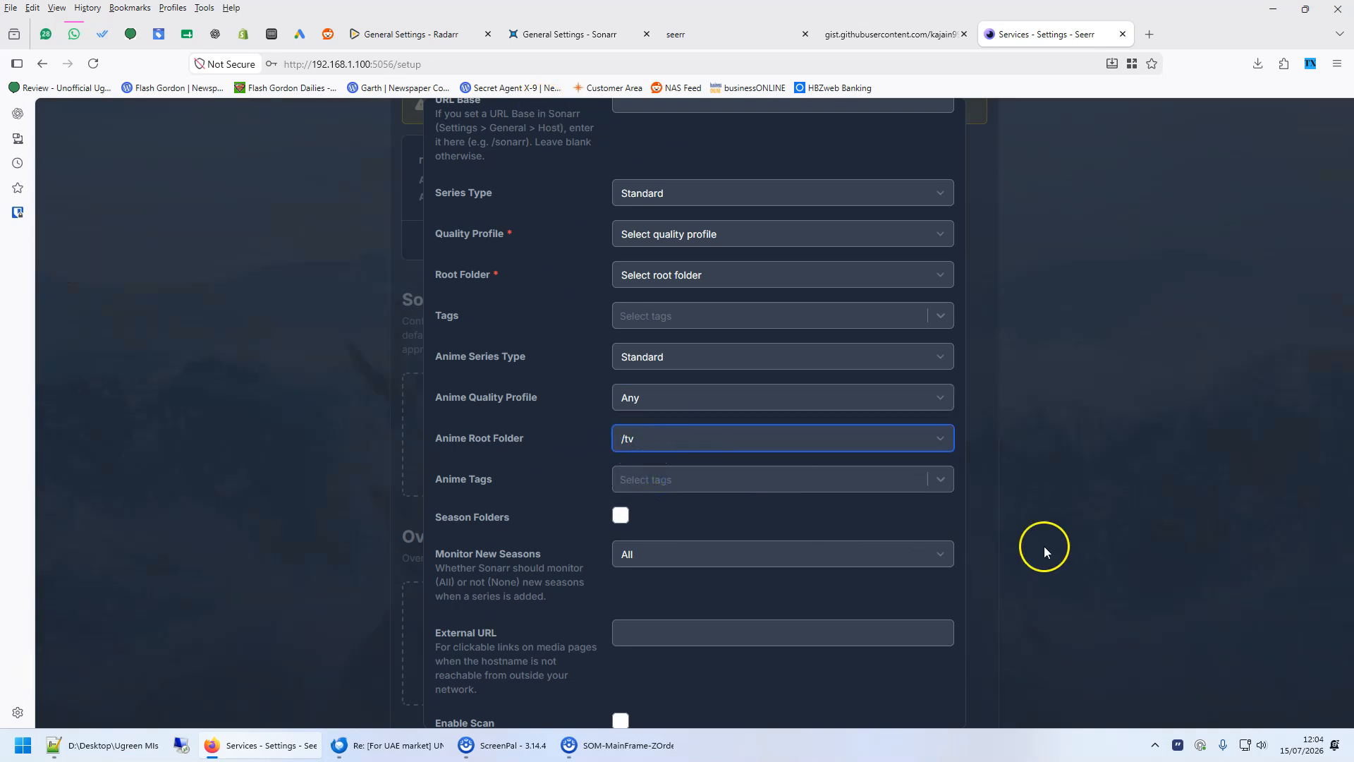
left_click(1120, 574)
- Finish the Seerr setup
scroll(1234, 585, "down", 2)
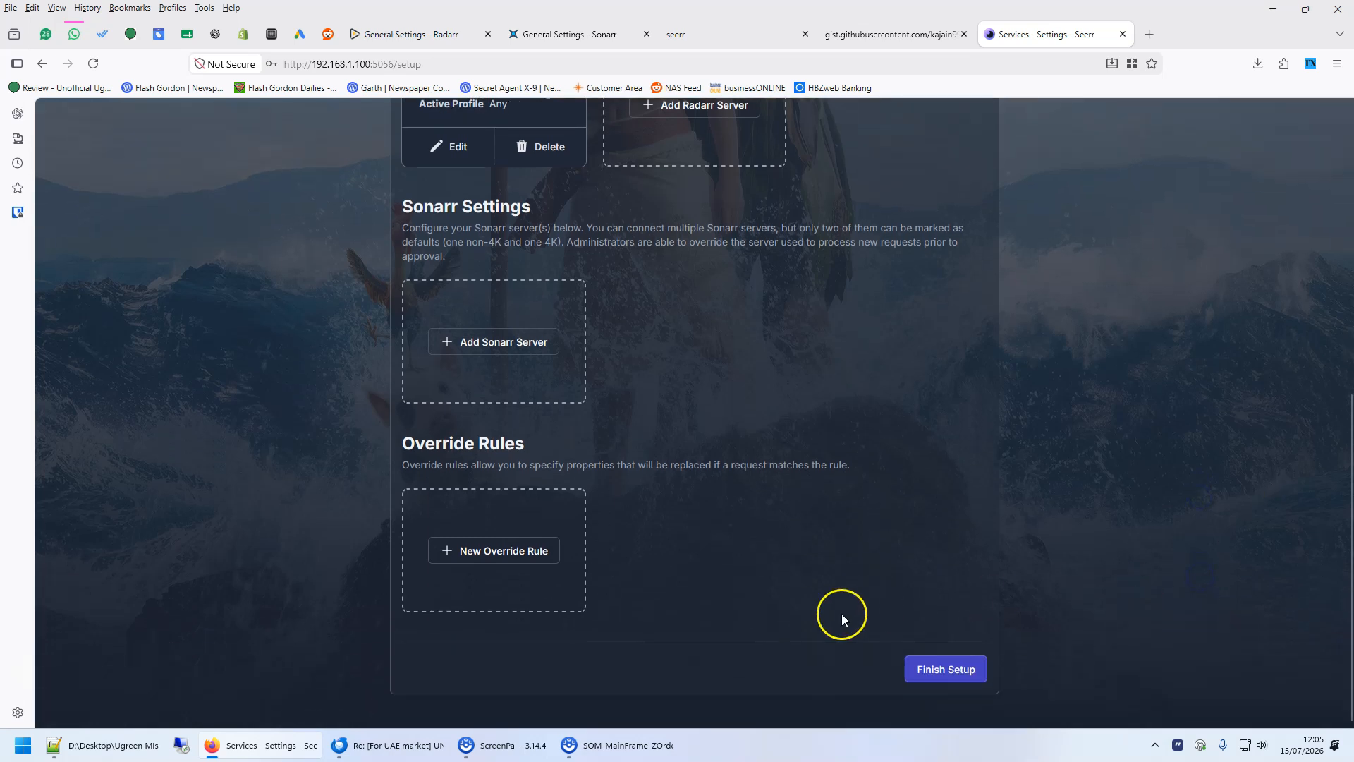
left_click(947, 670)
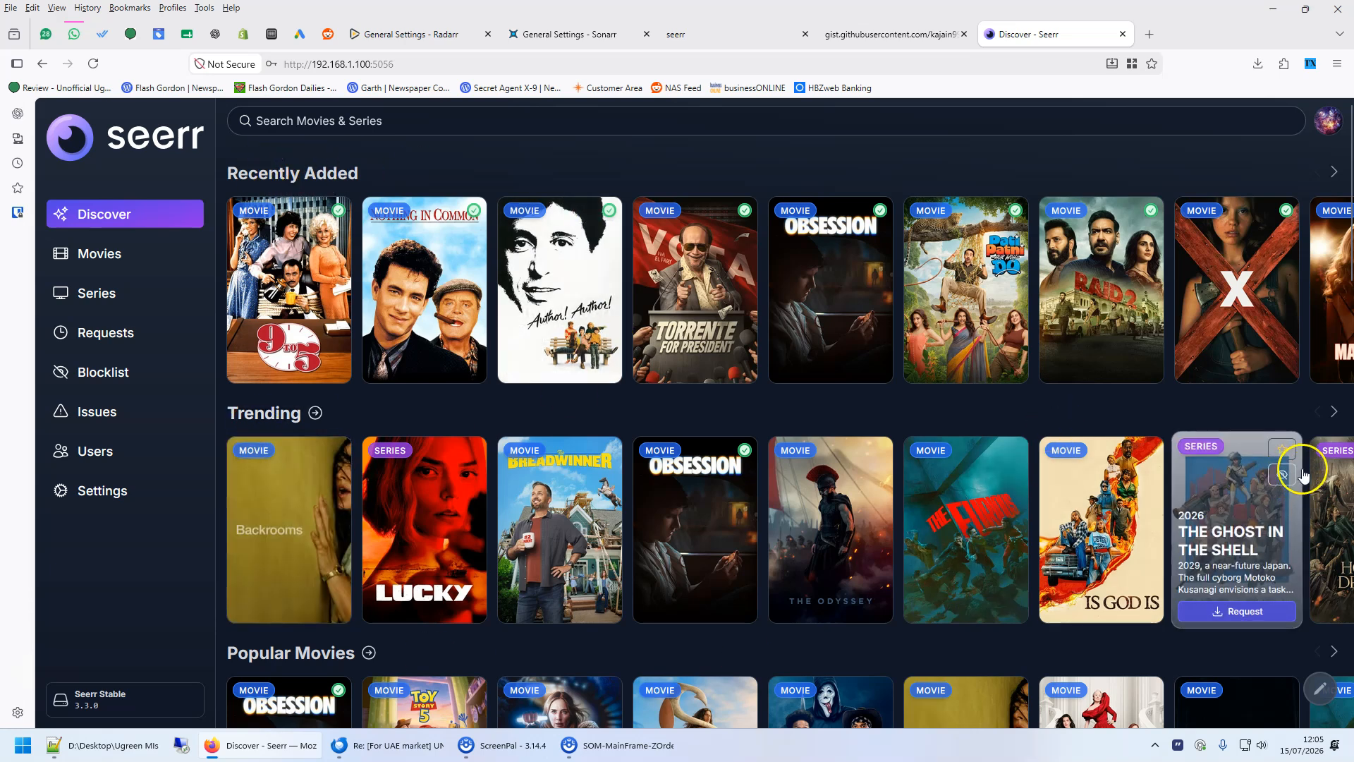
- Open Scary Movie from Popular Movies, request it, and return to Discover to check Recent Requests
scroll(1339, 543, "down", 5)
scroll(1344, 544, "down", 4)
scroll(818, 297, "up", 3)
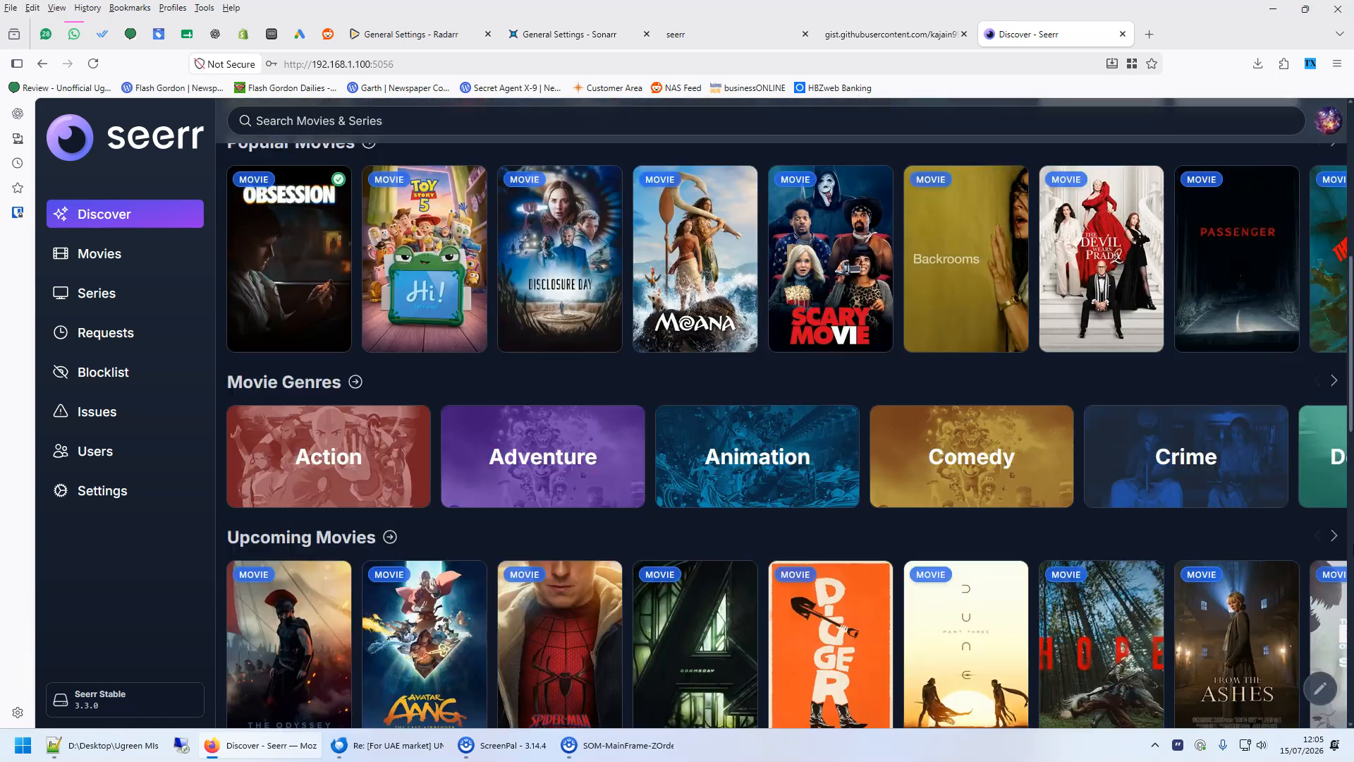
left_click(818, 296)
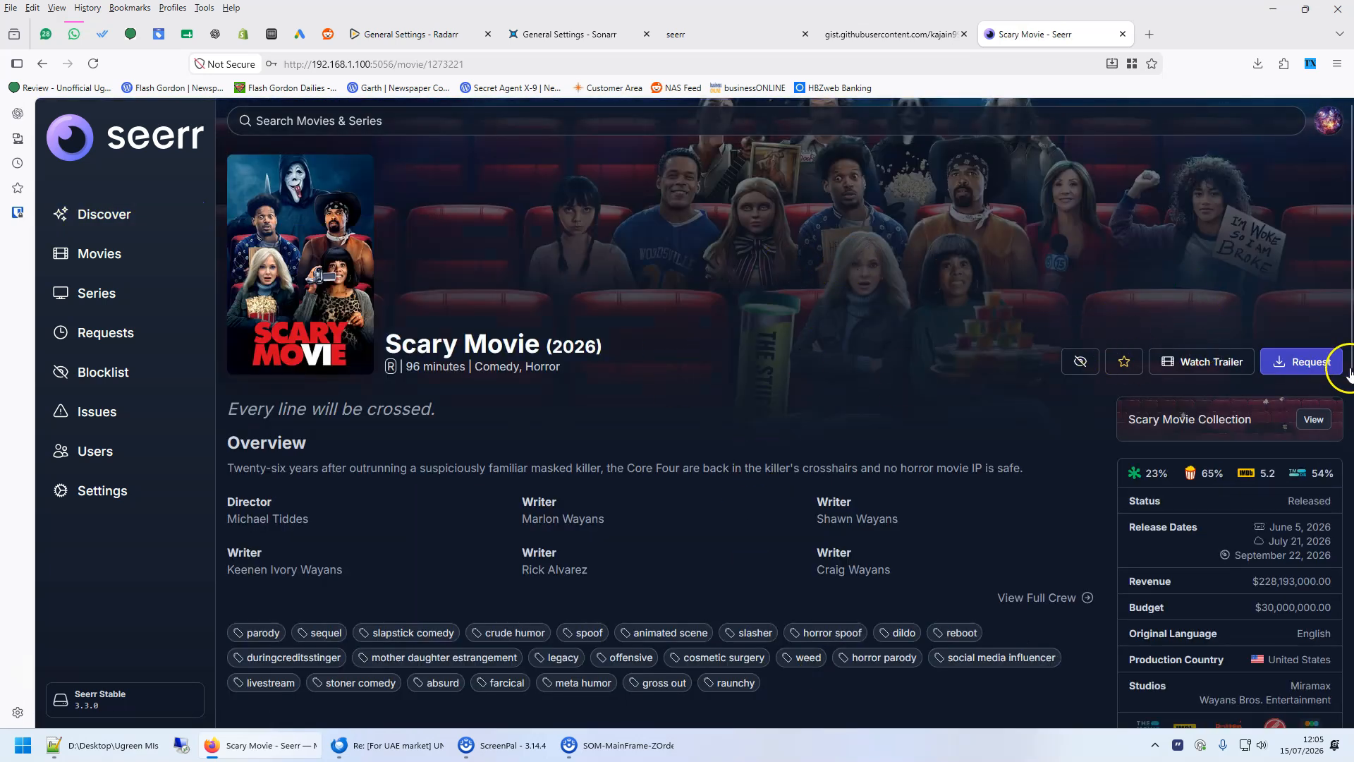
left_click(1291, 363)
left_click(922, 510)
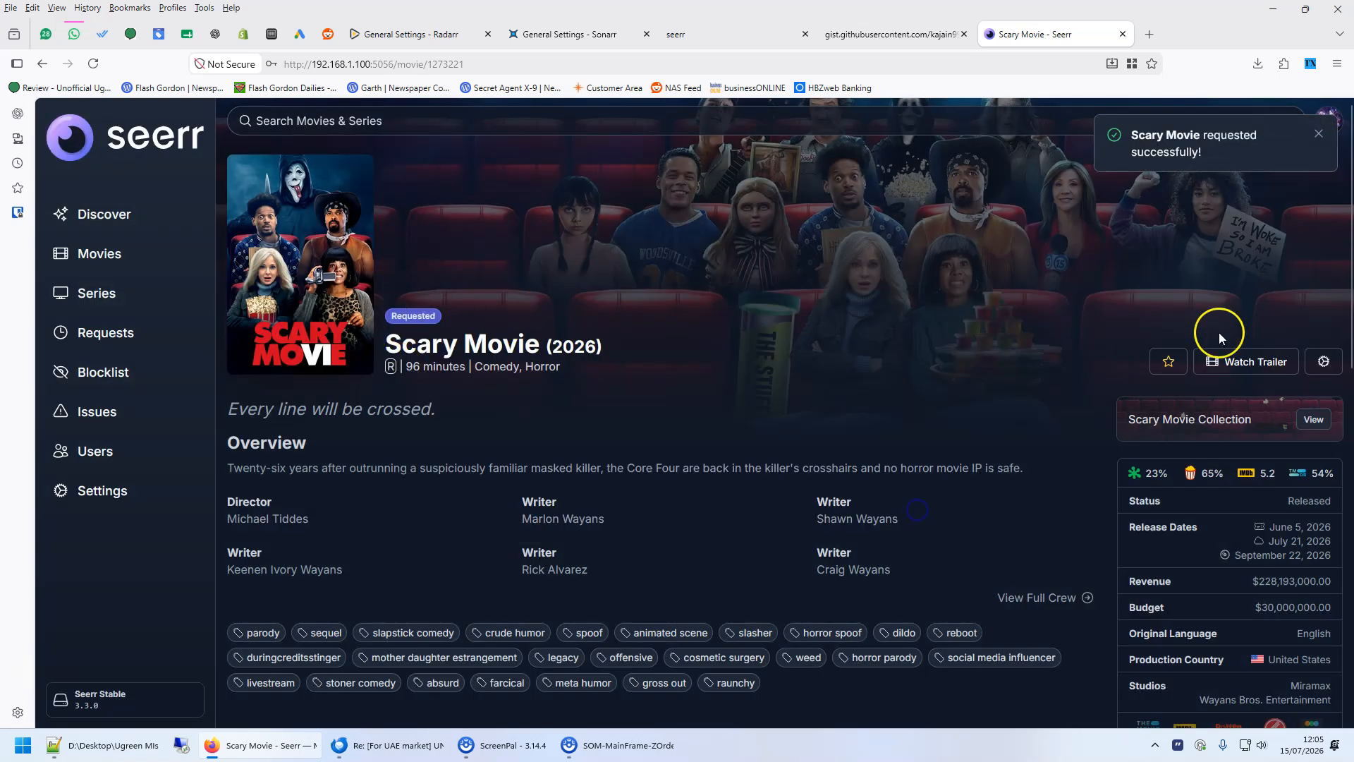
left_click(42, 63)
scroll(1253, 450, "up", 10)
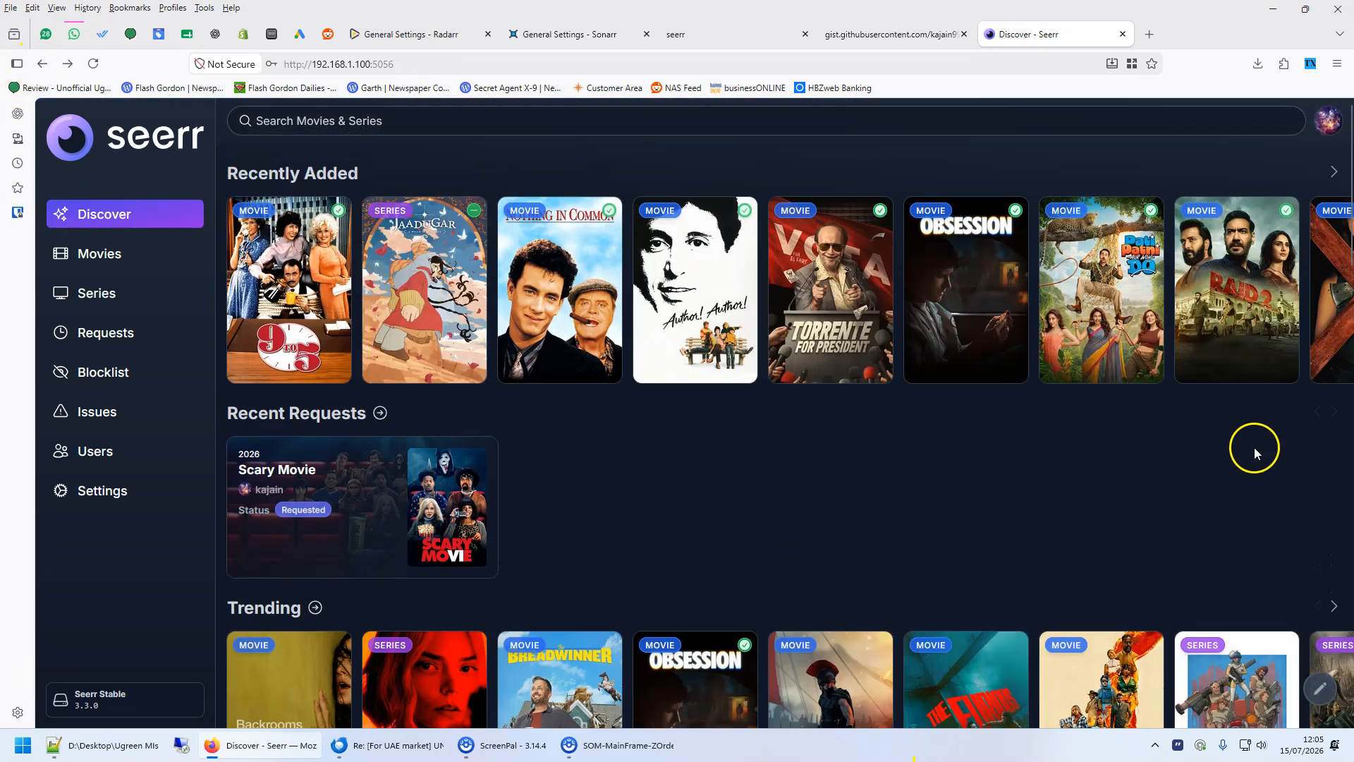